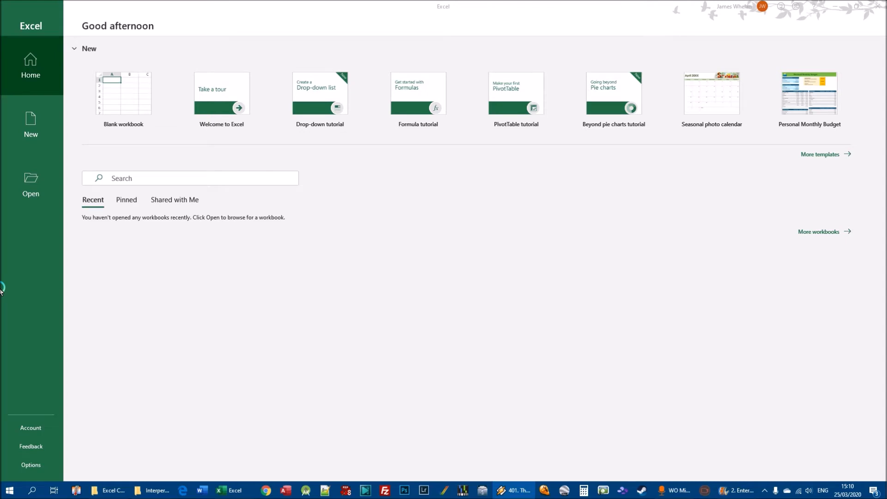
Create a blank workbook and enter 1245, 8798 and 8987 in cells A1 to A3
{"action": "left_click", "coordinate": [125, 92]}
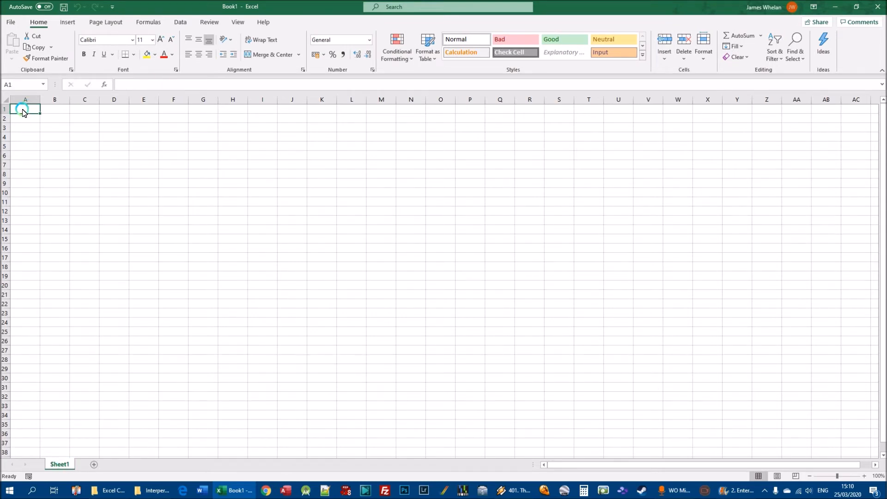
{"action": "type", "text": "1245"}
{"action": "key", "text": "Return"}
{"action": "type", "text": "8798"}
{"action": "key", "text": "Return"}
{"action": "type", "text": "8987"}
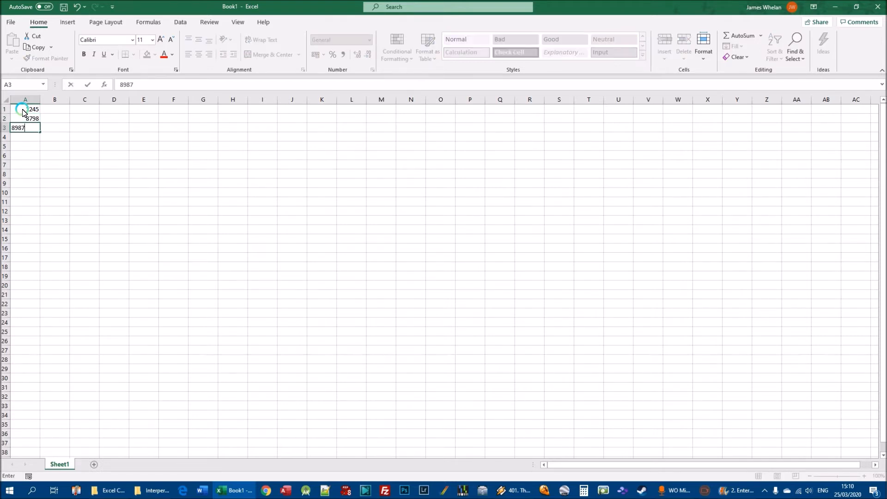
{"action": "key", "text": "Return"}
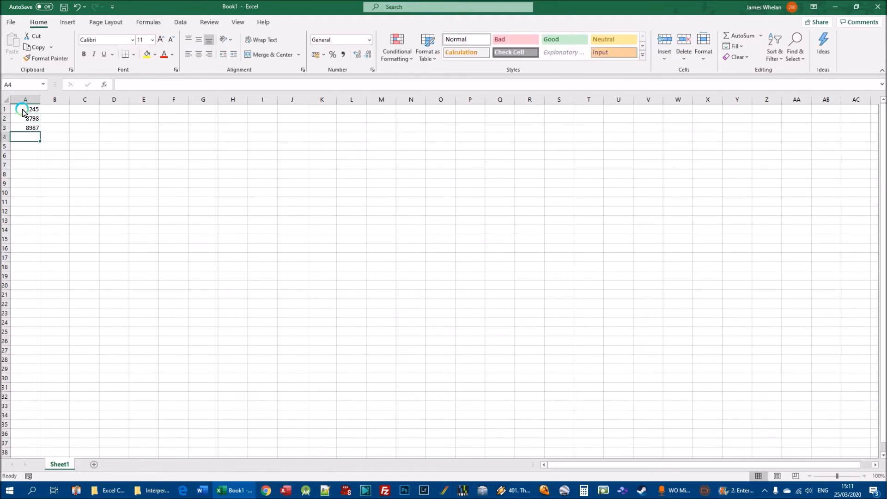
Enter a first name, Wednesday and Hello in cells A4 to A6, and fit column A's width to its contents
{"action": "type", "text": "James"}
{"action": "key", "text": "Return"}
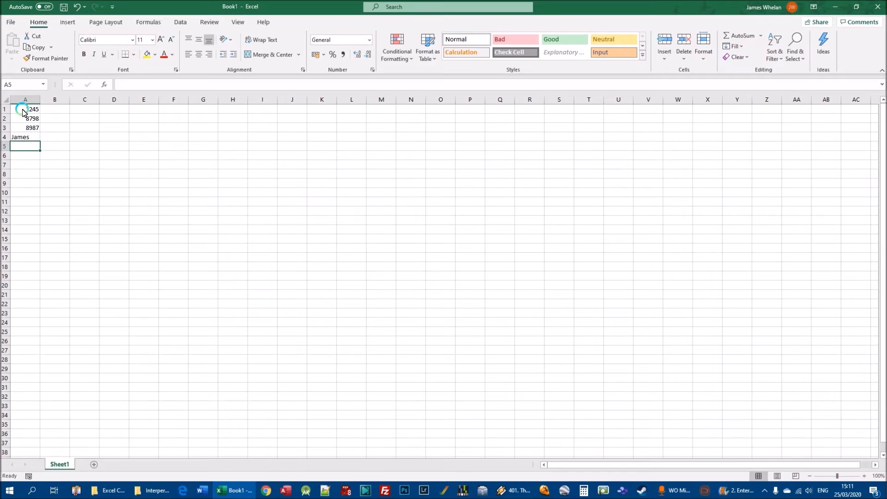
{"action": "type", "text": "Wednesday"}
{"action": "key", "text": "Return"}
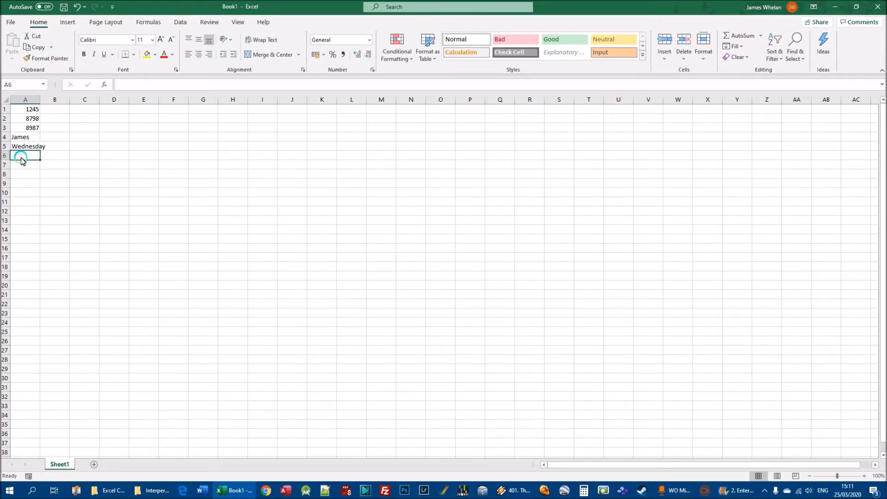
{"action": "type", "text": "Hello"}
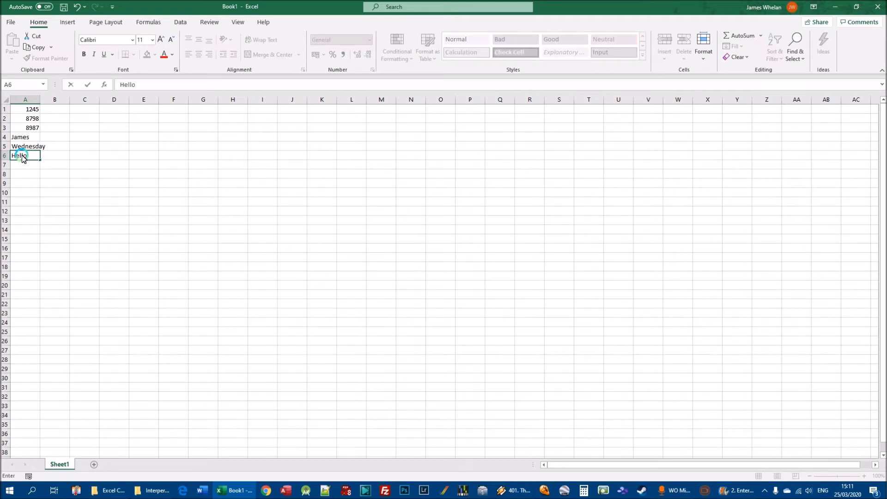
{"action": "key", "text": "Return"}
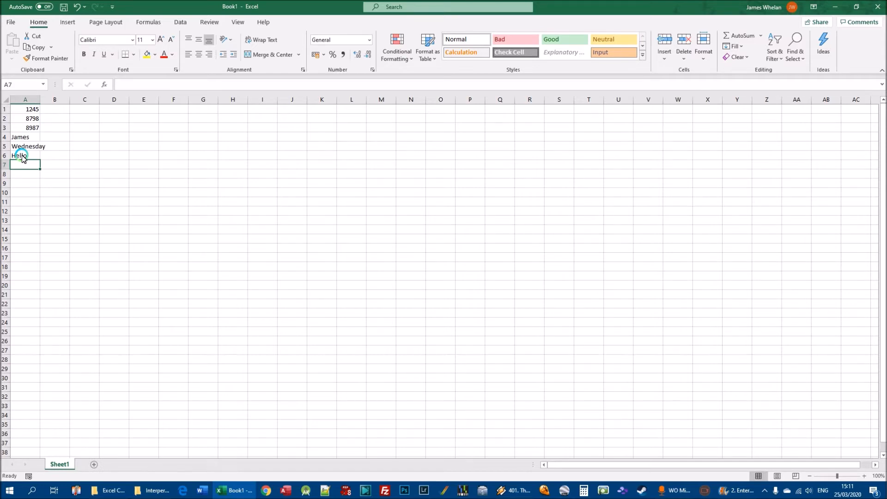
{"action": "double_click", "coordinate": [40, 101]}
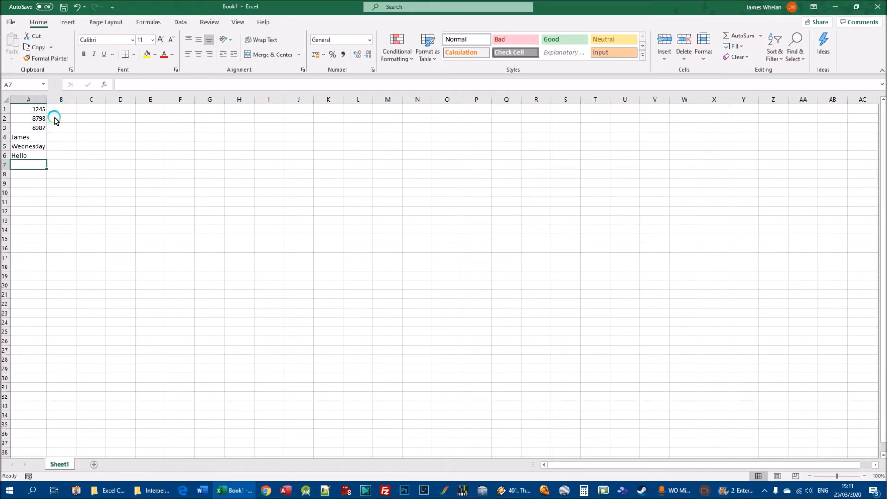
{"action": "left_click", "coordinate": [109, 127]}
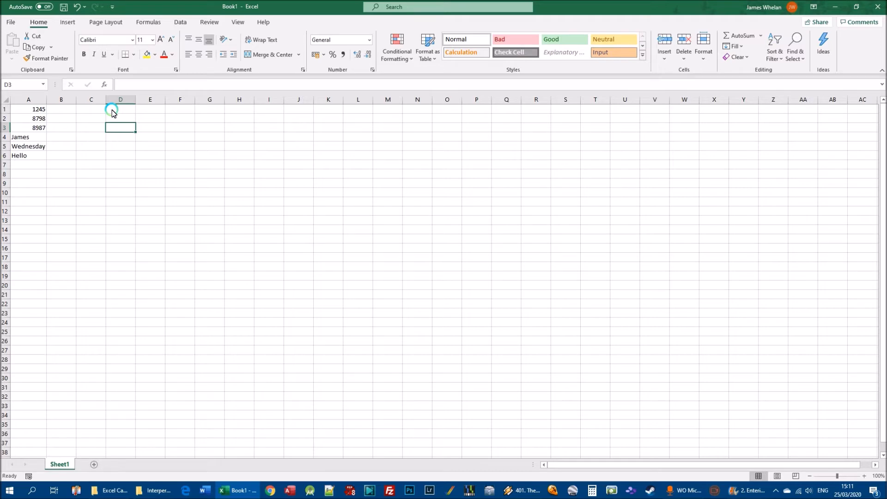
Make the number in cell A1 bold, toggling the bold formatting off and on several times
{"action": "left_click", "coordinate": [28, 111]}
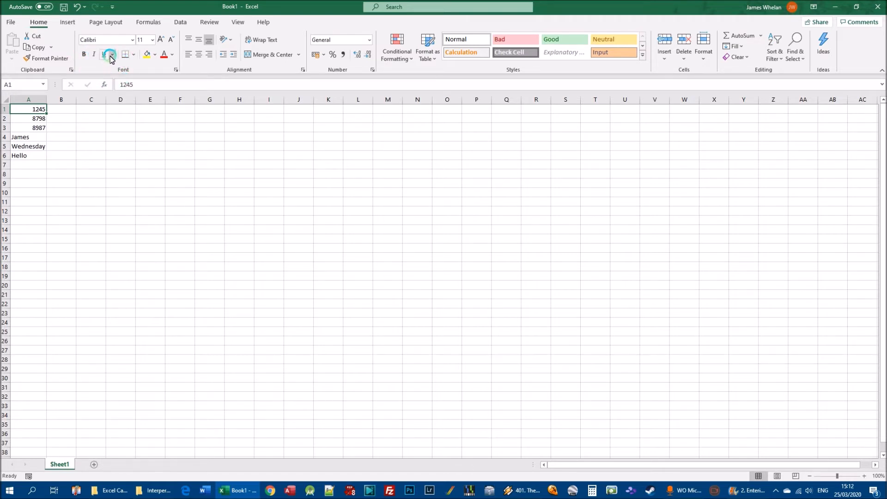
{"action": "left_click", "coordinate": [83, 55]}
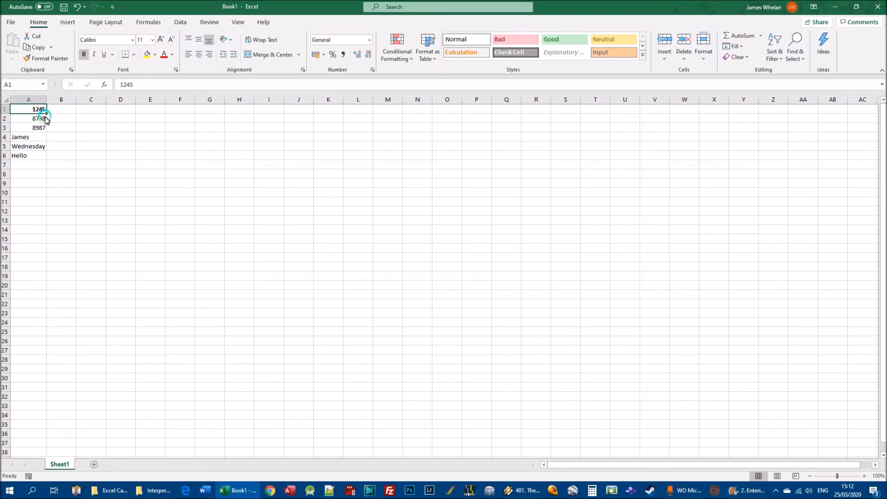
{"action": "left_click", "coordinate": [84, 55]}
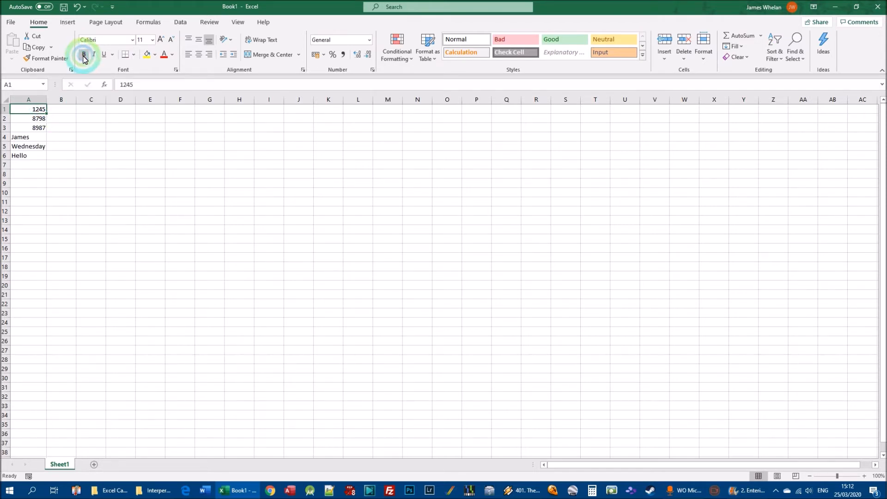
{"action": "left_click", "coordinate": [85, 56]}
{"action": "left_click", "coordinate": [84, 55]}
{"action": "left_click", "coordinate": [84, 56]}
{"action": "left_click", "coordinate": [84, 55]}
{"action": "left_click", "coordinate": [84, 55]}
Compare the bold setting of cell A1 with that of cell A2 by selecting each in turn
{"action": "left_click", "coordinate": [38, 120]}
{"action": "left_click", "coordinate": [33, 110]}
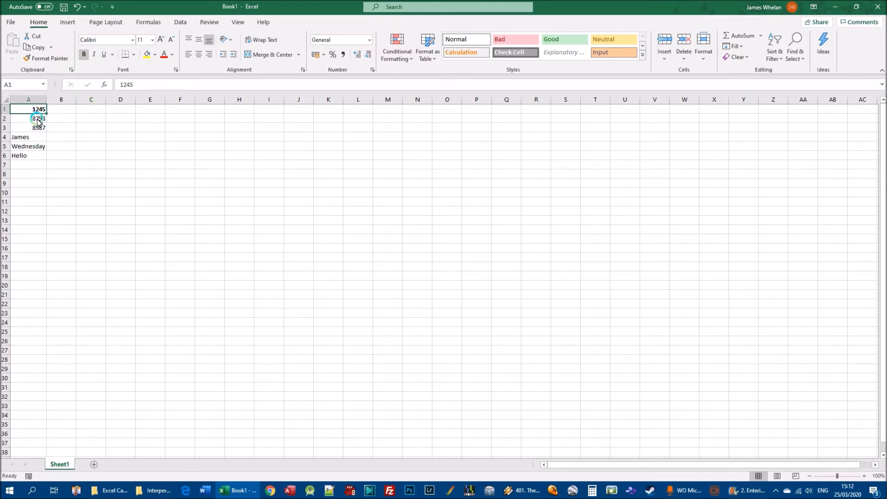
{"action": "left_click", "coordinate": [38, 120]}
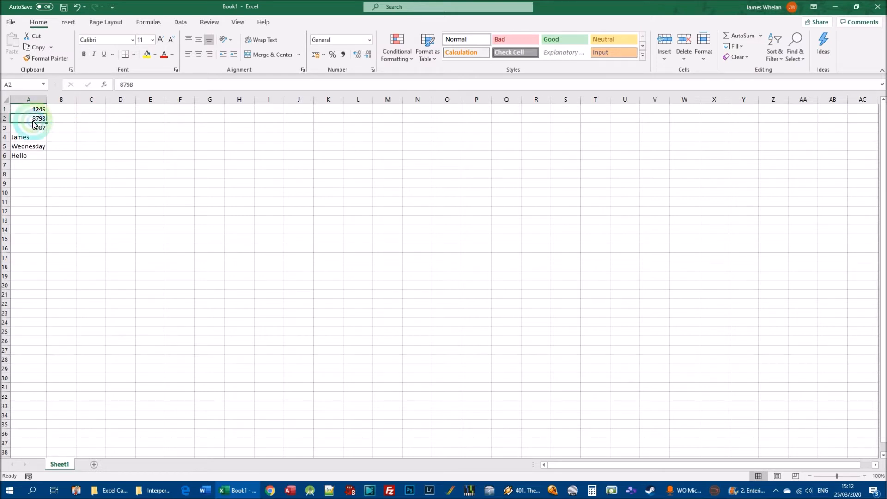
{"action": "left_click", "coordinate": [29, 122]}
{"action": "left_click", "coordinate": [23, 110]}
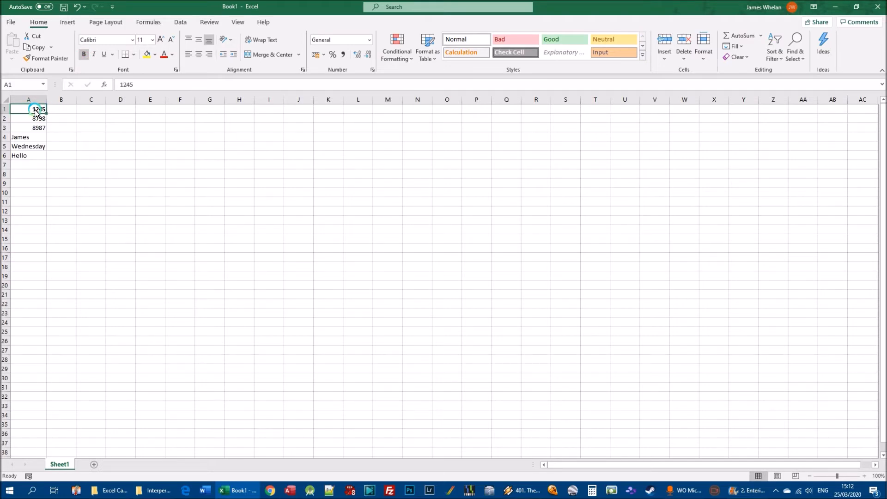
Add italics and an underline to cell A1, changing the underline style to double
{"action": "left_click", "coordinate": [95, 54]}
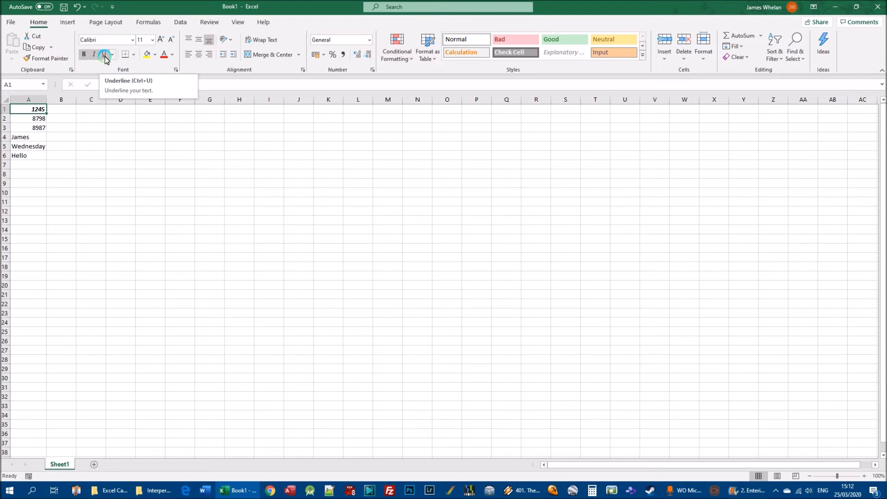
{"action": "left_click", "coordinate": [105, 55]}
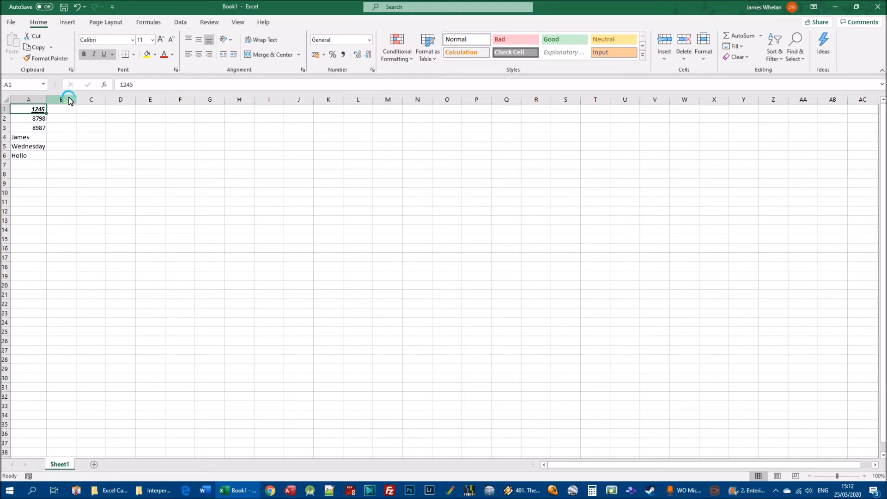
{"action": "left_click", "coordinate": [113, 56]}
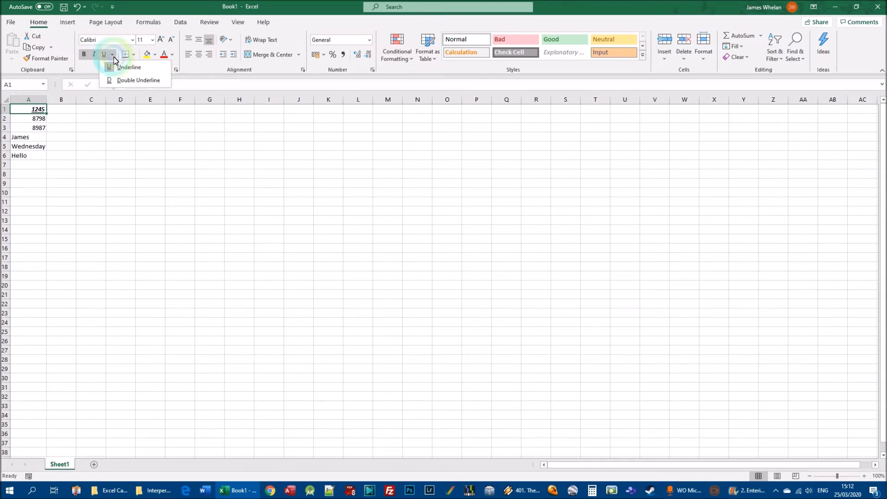
{"action": "left_click", "coordinate": [133, 80]}
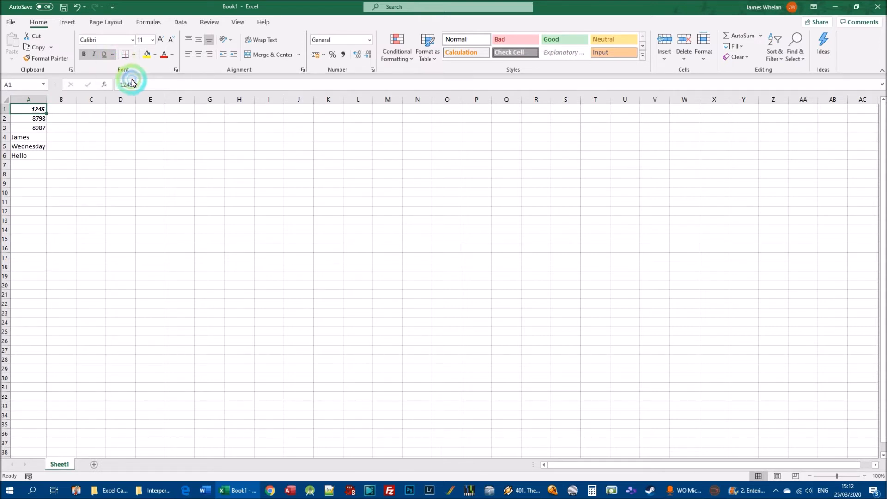
{"action": "left_click", "coordinate": [105, 133]}
{"action": "left_click", "coordinate": [39, 109]}
{"action": "left_click", "coordinate": [82, 125]}
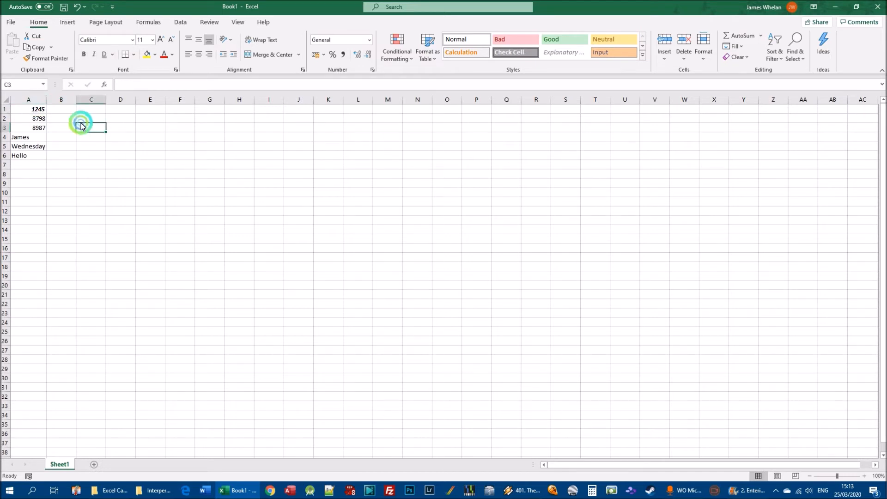
Remove the double underline, italics and bold from cell A1
{"action": "left_click", "coordinate": [32, 112]}
{"action": "left_click", "coordinate": [109, 54]}
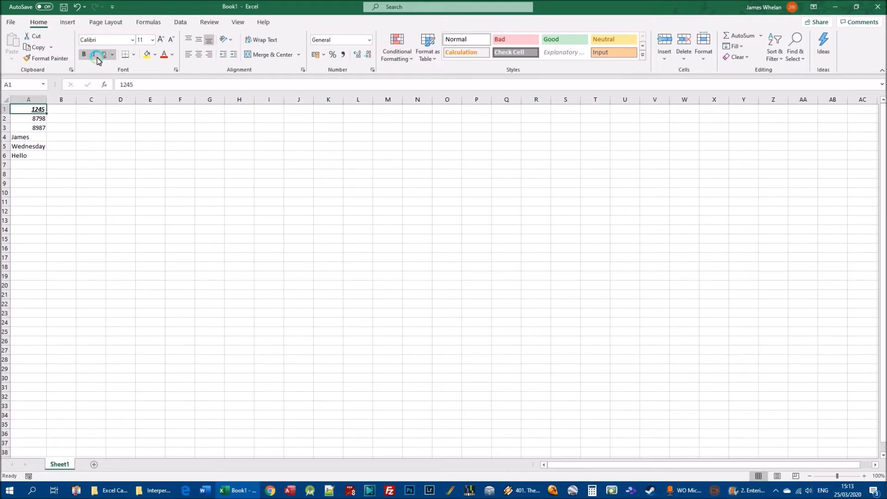
{"action": "left_click", "coordinate": [106, 54]}
{"action": "left_click", "coordinate": [94, 54]}
{"action": "left_click", "coordinate": [83, 54]}
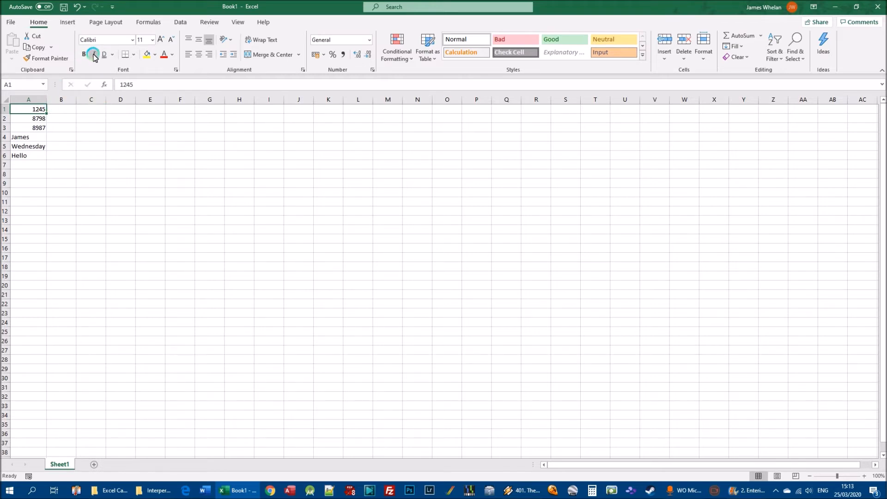
Apply a single underline to cell A1 and remove it again
{"action": "left_click", "coordinate": [113, 55]}
{"action": "left_click", "coordinate": [124, 67]}
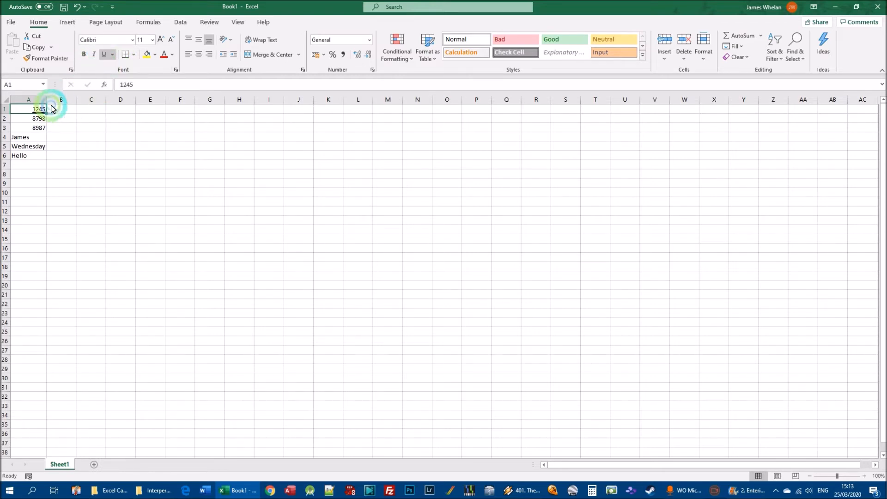
{"action": "left_click", "coordinate": [107, 55]}
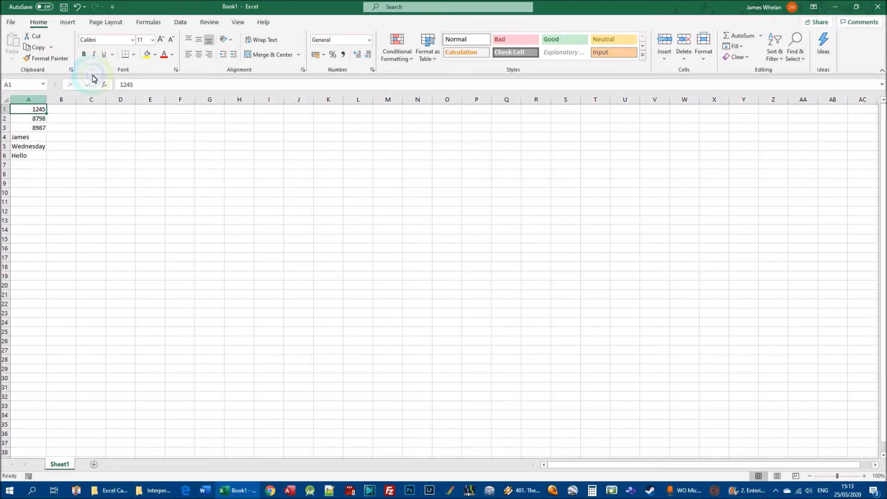
Make cell A1 bold and italic, and replace its contents with Hello
{"action": "left_click", "coordinate": [85, 55]}
{"action": "left_click", "coordinate": [96, 55]}
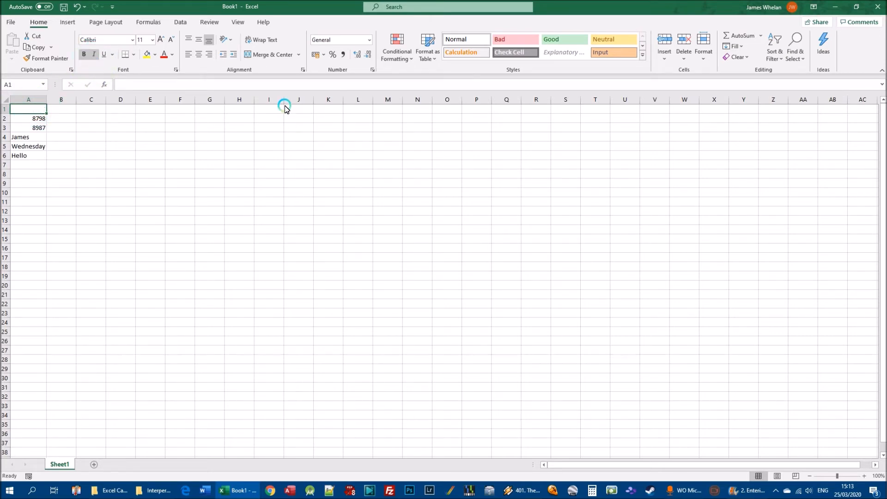
{"action": "type", "text": "Hello"}
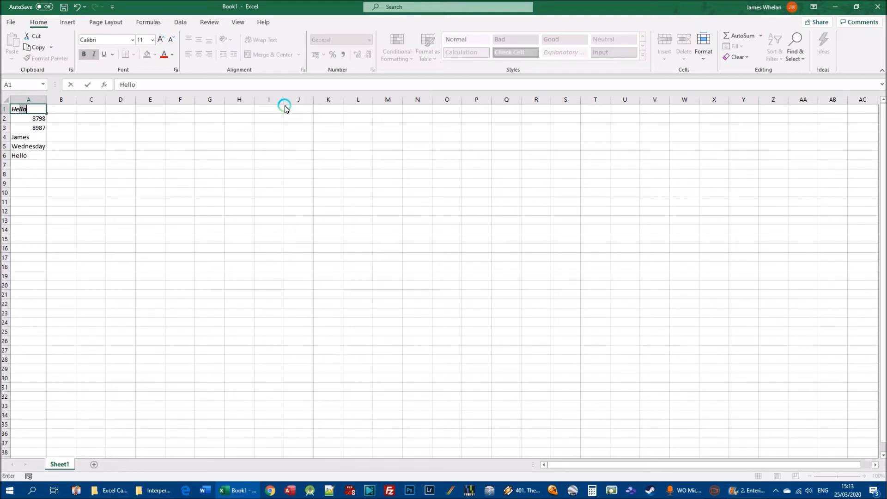
{"action": "key", "text": "Return"}
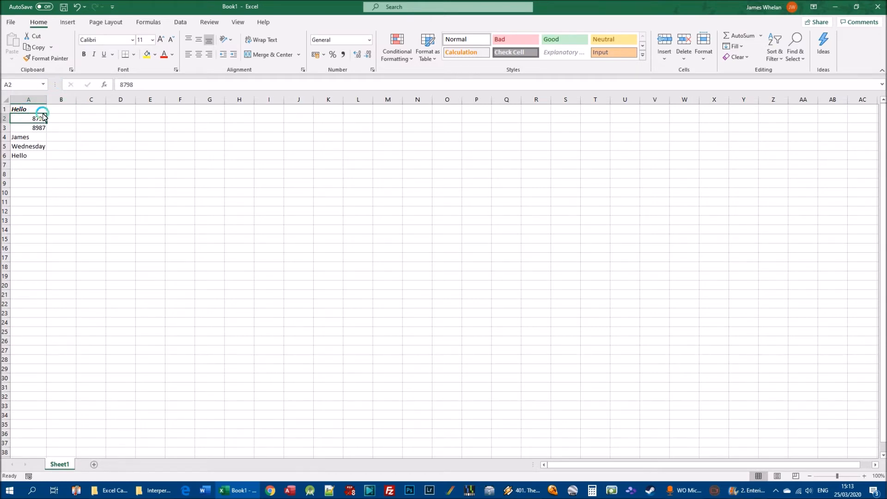
Replace the text in cell A1 with jyhgjhg, and clear the cell's contents
{"action": "left_click", "coordinate": [99, 127]}
{"action": "left_click", "coordinate": [33, 110]}
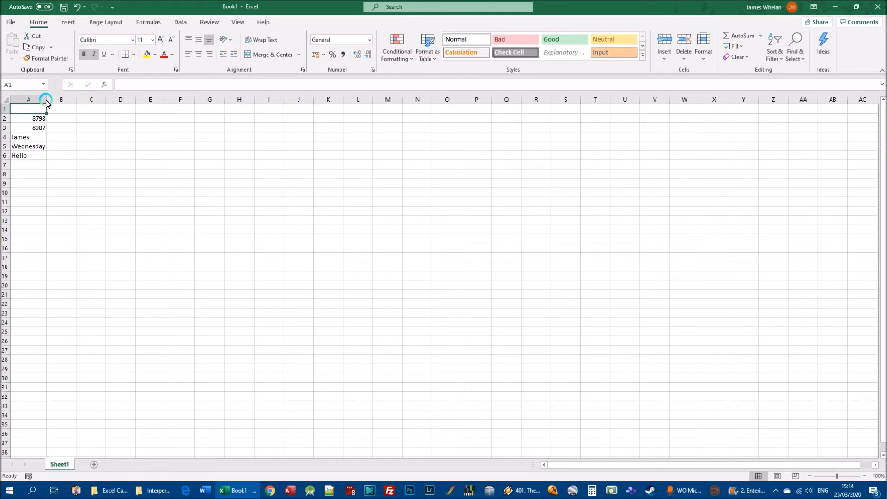
{"action": "type", "text": "jyhgjhg"}
{"action": "left_click", "coordinate": [46, 102]}
{"action": "key", "text": "Delete"}
{"action": "left_click", "coordinate": [31, 100]}
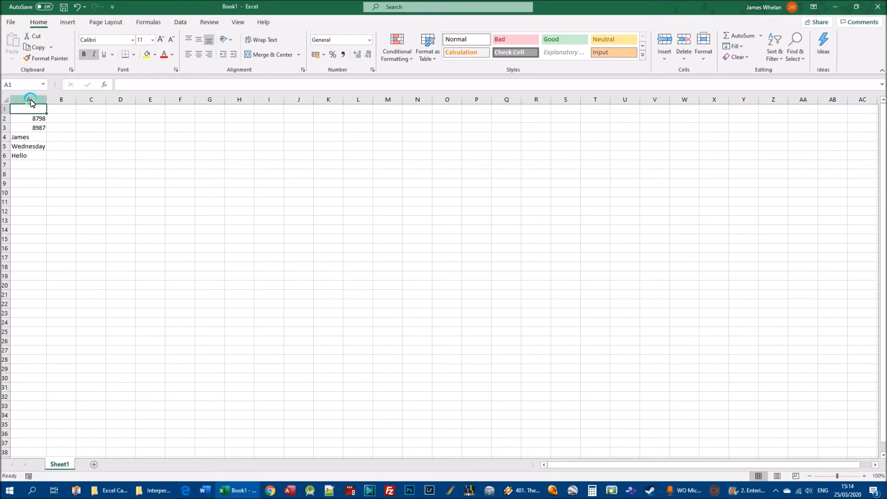
Undo the content changes in cell A1 to restore its number, and switch off its bold formatting
{"action": "key", "text": "ctrl+z"}
{"action": "key", "text": "ctrl+z"}
{"action": "left_click", "coordinate": [86, 55]}
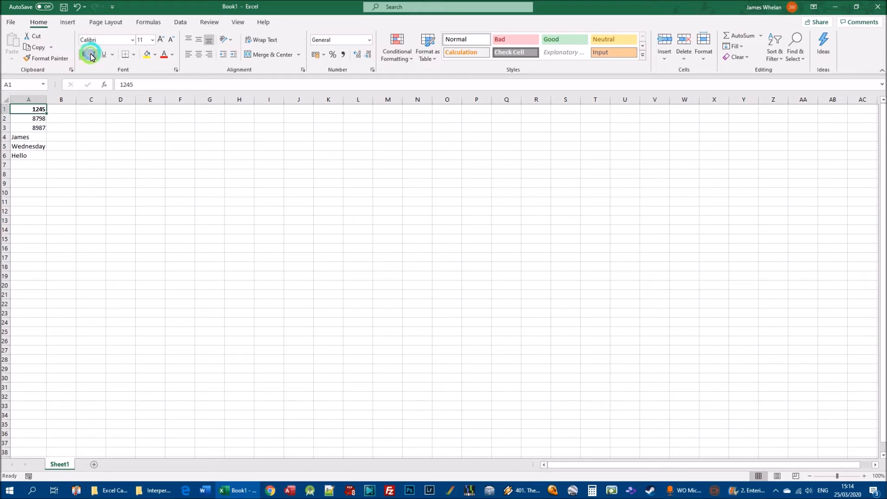
{"action": "left_click", "coordinate": [85, 55]}
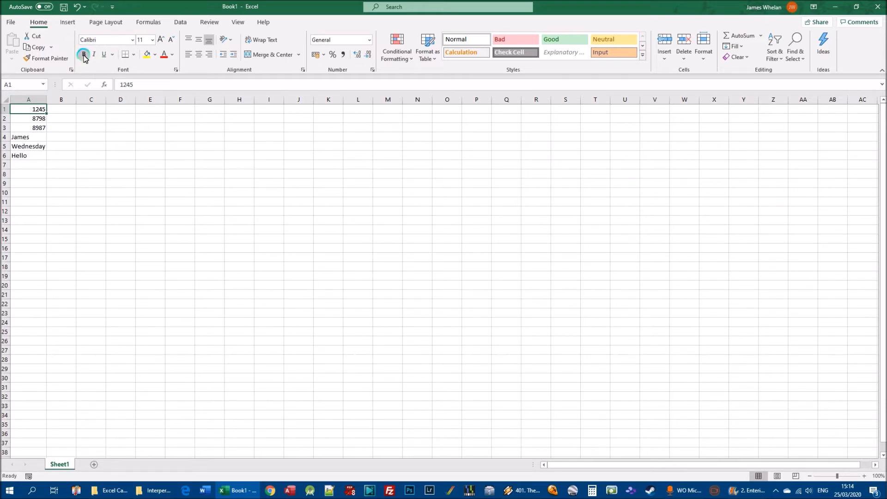
Change the font of cell A1 to Times New Roman
{"action": "left_click", "coordinate": [27, 111]}
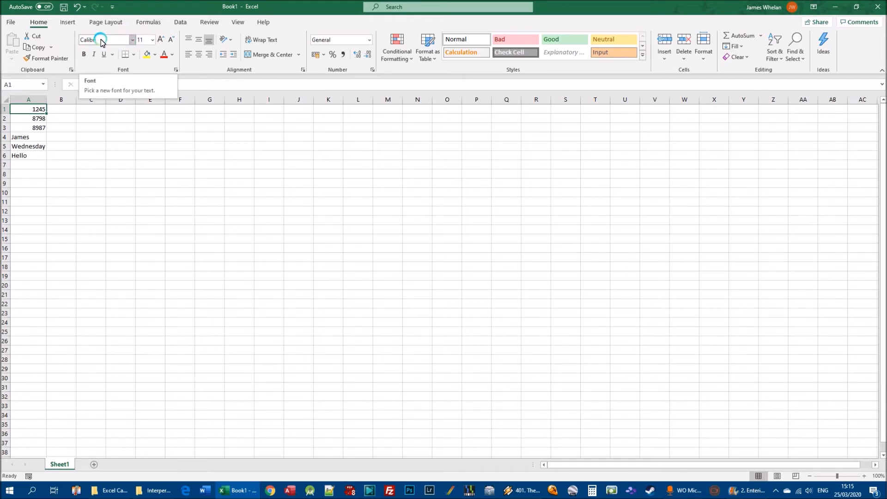
{"action": "left_click", "coordinate": [133, 41]}
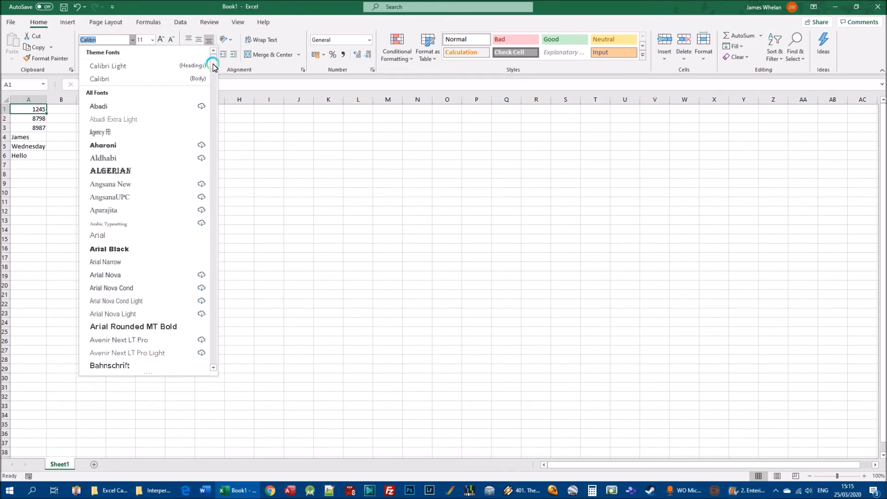
{"action": "left_click_drag", "start_coordinate": [213, 67], "coordinate": [137, 41]}
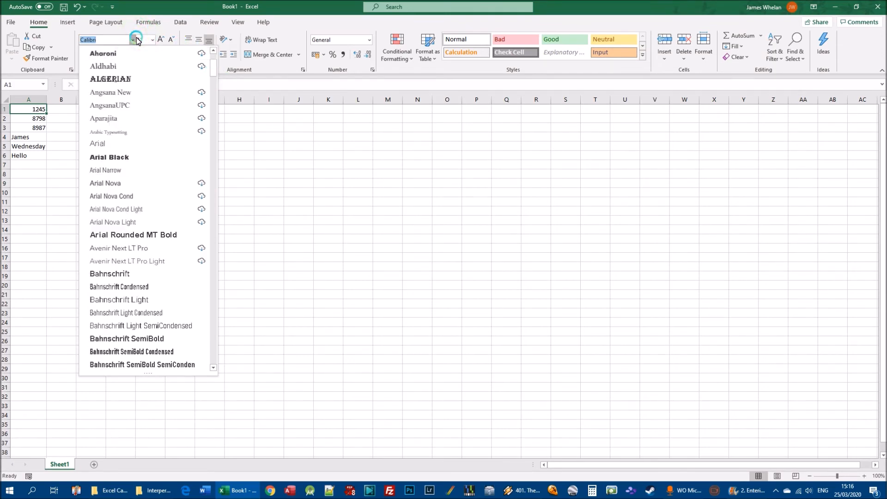
{"action": "type", "text": "Times New Roman"}
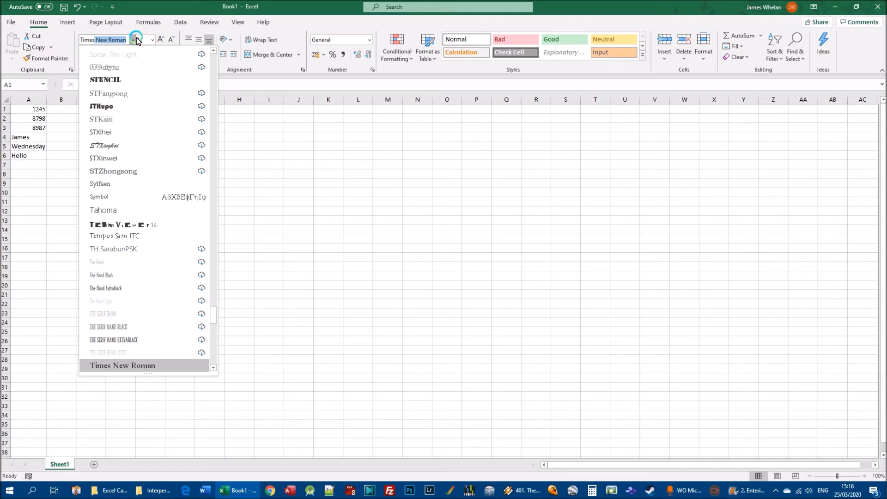
{"action": "key", "text": "Return"}
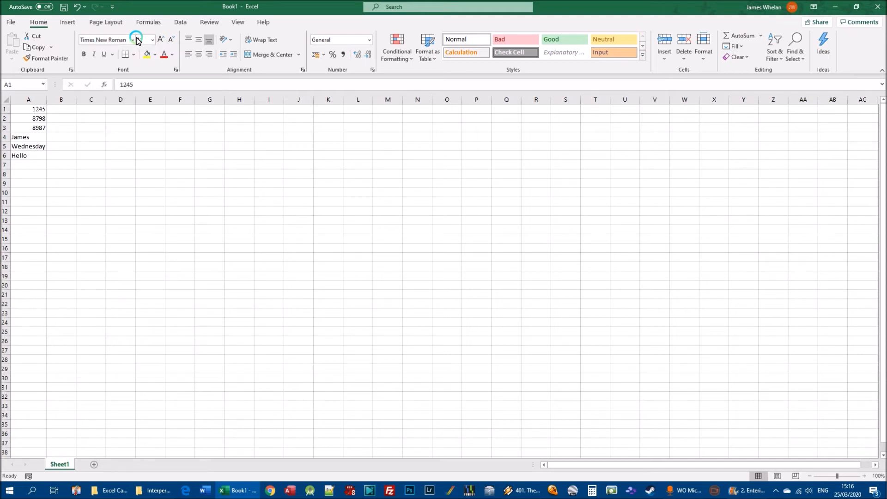
Compare the font of cell A1 with the fonts used in cells A2 through A6
{"action": "left_click", "coordinate": [19, 109]}
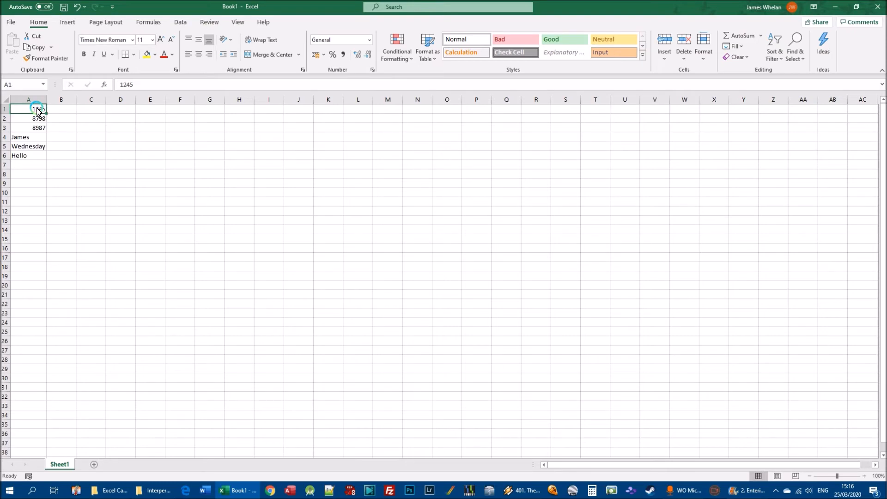
{"action": "left_click", "coordinate": [39, 119]}
{"action": "left_click", "coordinate": [35, 128]}
{"action": "left_click", "coordinate": [30, 137]}
{"action": "left_click", "coordinate": [30, 147]}
{"action": "left_click", "coordinate": [30, 157]}
{"action": "left_click", "coordinate": [28, 146]}
{"action": "left_click", "coordinate": [27, 137]}
{"action": "left_click", "coordinate": [31, 128]}
Change the font of cell A1 to Forte
{"action": "left_click", "coordinate": [30, 111]}
{"action": "left_click", "coordinate": [132, 40]}
{"action": "left_click_drag", "start_coordinate": [213, 327], "coordinate": [213, 143]}
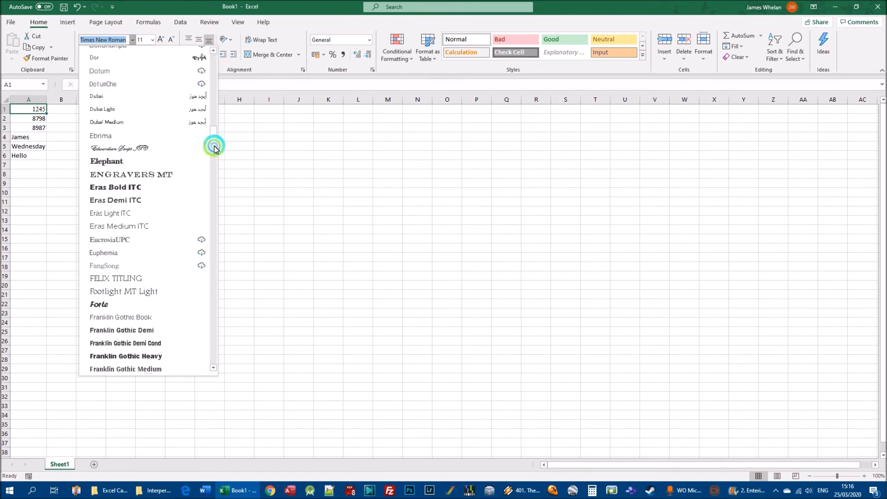
{"action": "left_click", "coordinate": [122, 306]}
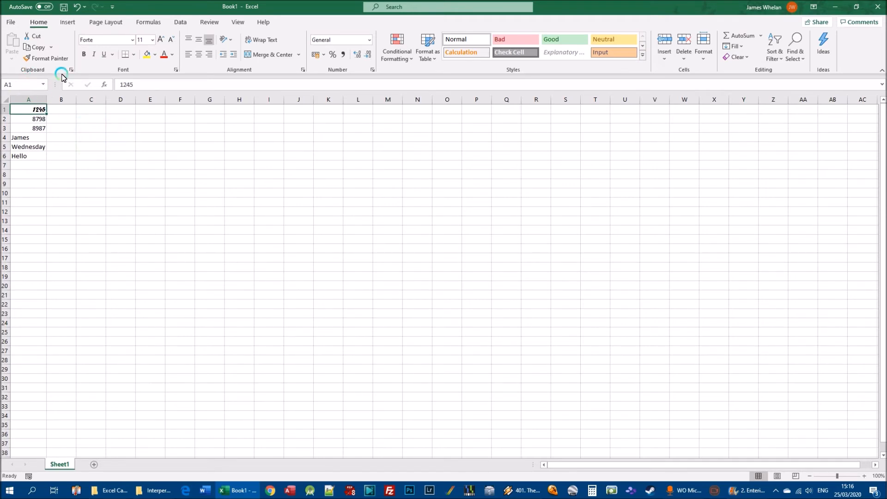
Set the font of cell A1 back to Calibri, the body theme font
{"action": "left_click", "coordinate": [36, 119]}
{"action": "left_click", "coordinate": [38, 110]}
{"action": "left_click", "coordinate": [60, 110]}
{"action": "left_click", "coordinate": [132, 40]}
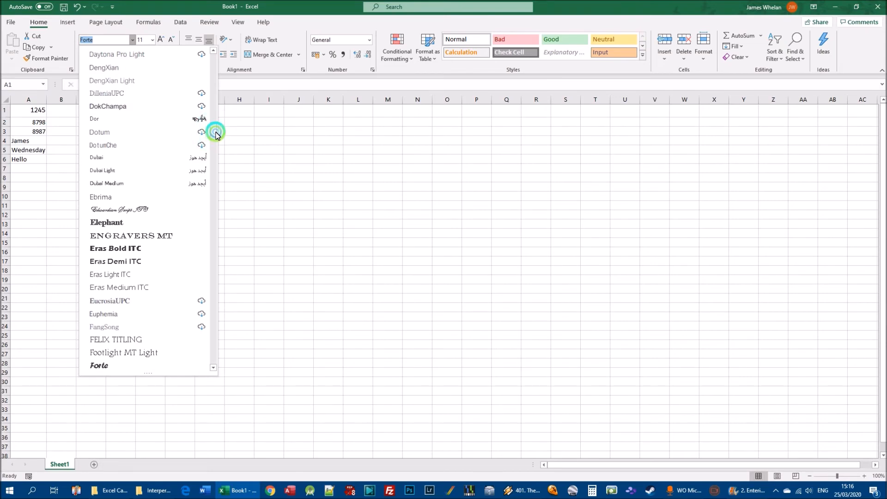
{"action": "left_click_drag", "start_coordinate": [213, 129], "coordinate": [221, 65]}
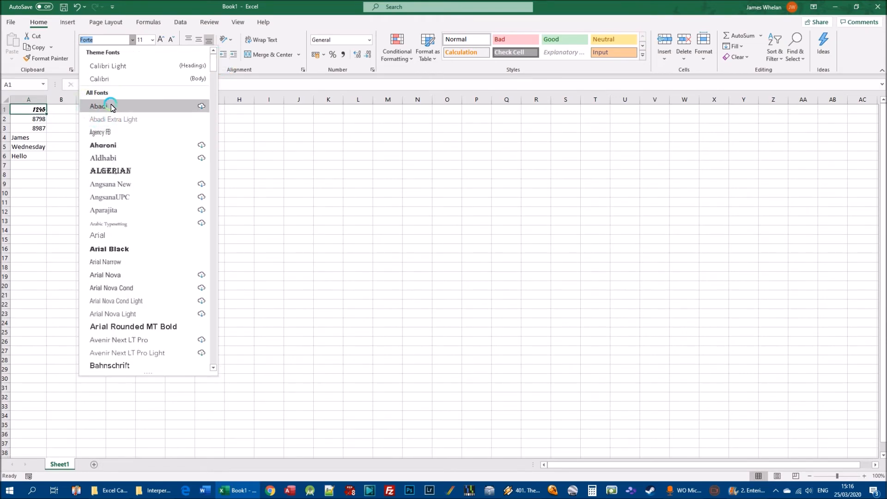
{"action": "left_click", "coordinate": [111, 78]}
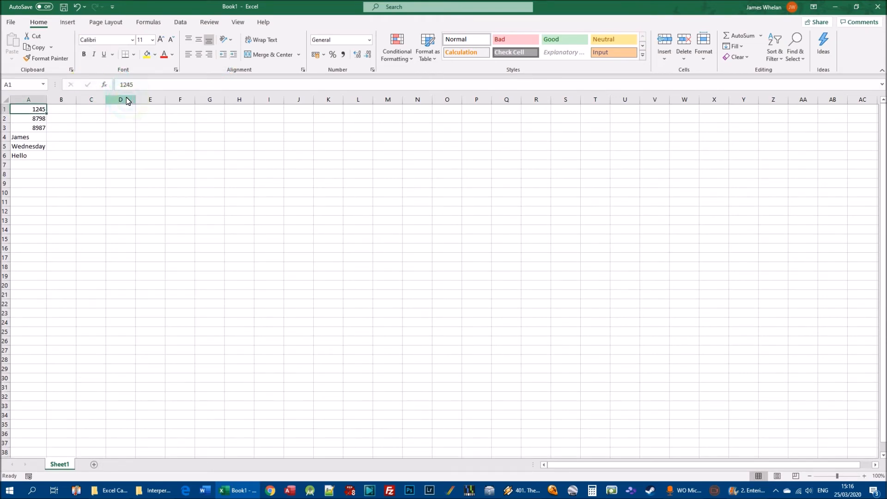
Enlarge the text in cell A4 to font size 72
{"action": "left_click", "coordinate": [105, 55]}
{"action": "left_click", "coordinate": [130, 41]}
{"action": "left_click", "coordinate": [27, 137]}
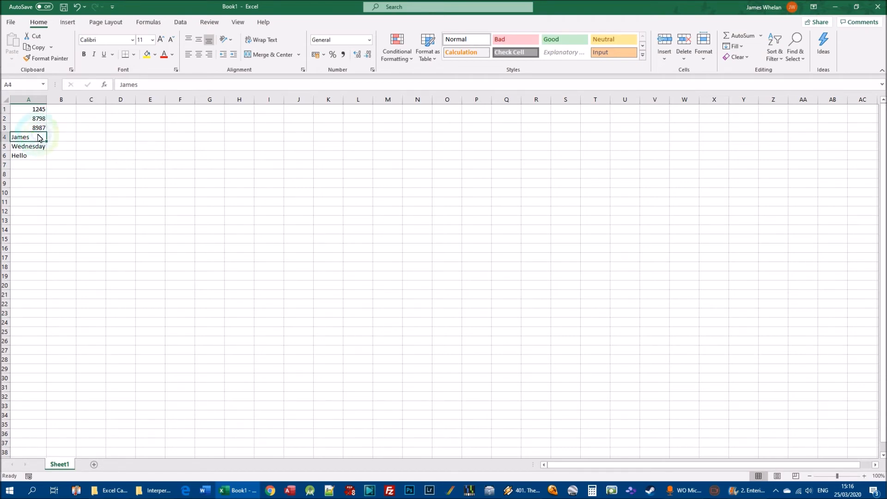
{"action": "left_click", "coordinate": [153, 41]}
{"action": "left_click", "coordinate": [154, 41]}
{"action": "left_click", "coordinate": [153, 41]}
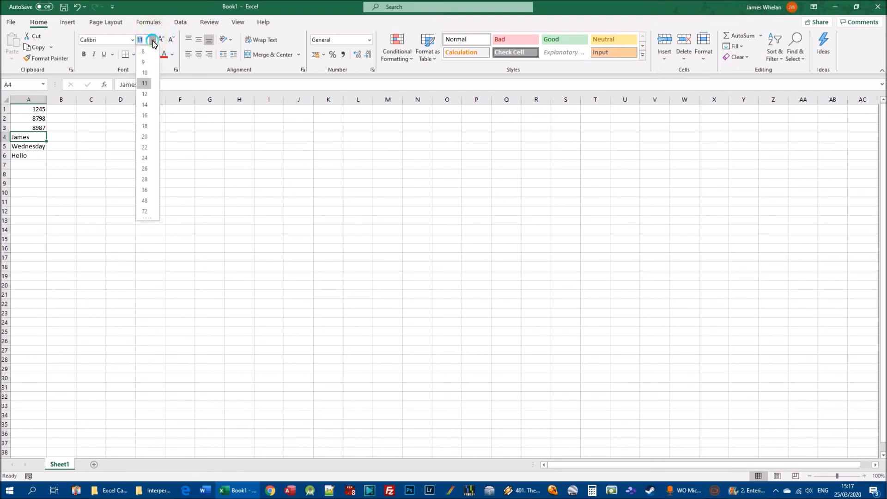
{"action": "left_click", "coordinate": [153, 40]}
{"action": "left_click", "coordinate": [153, 41]}
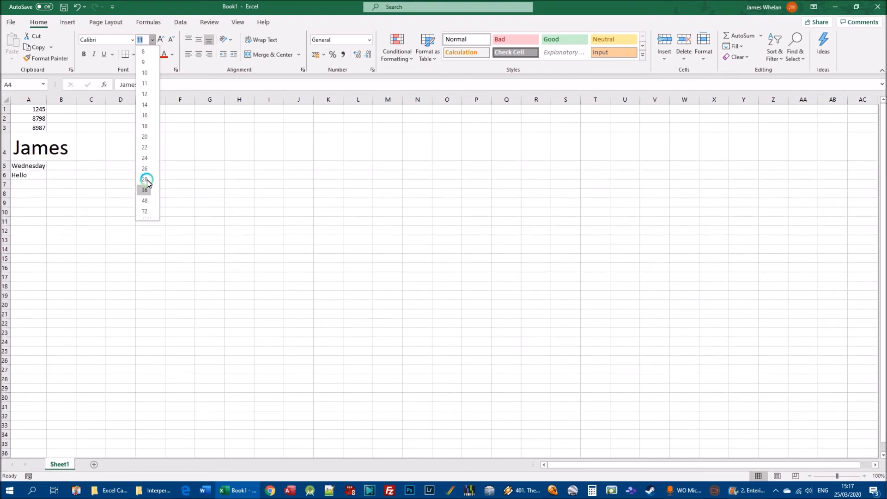
{"action": "left_click", "coordinate": [144, 212]}
{"action": "left_click", "coordinate": [137, 238]}
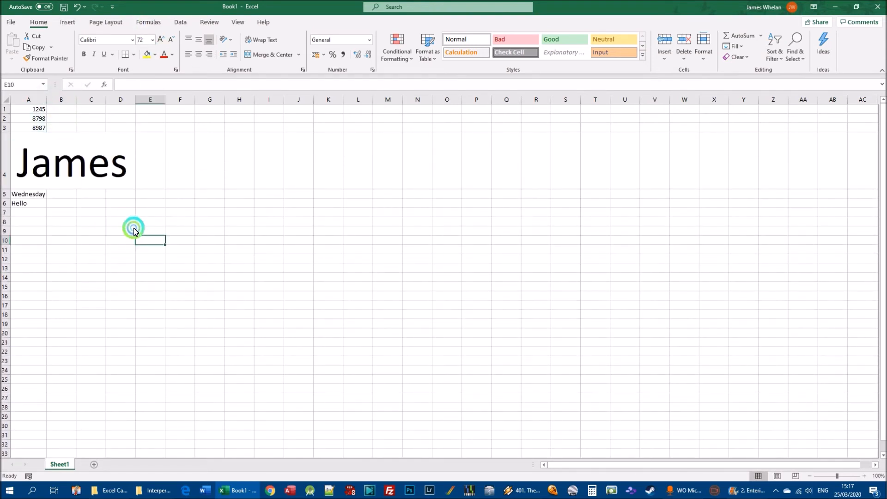
Give cell A4 a custom font size of 33
{"action": "left_click", "coordinate": [25, 159]}
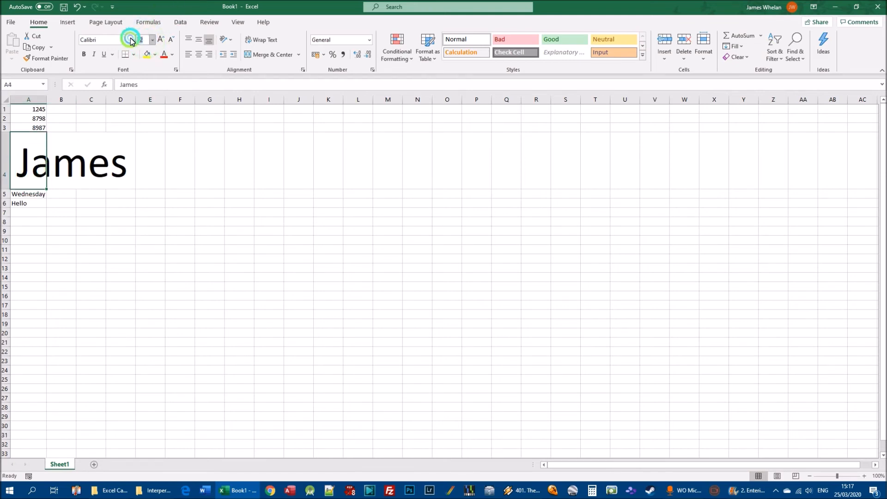
{"action": "left_click", "coordinate": [141, 39]}
{"action": "type", "text": "33"}
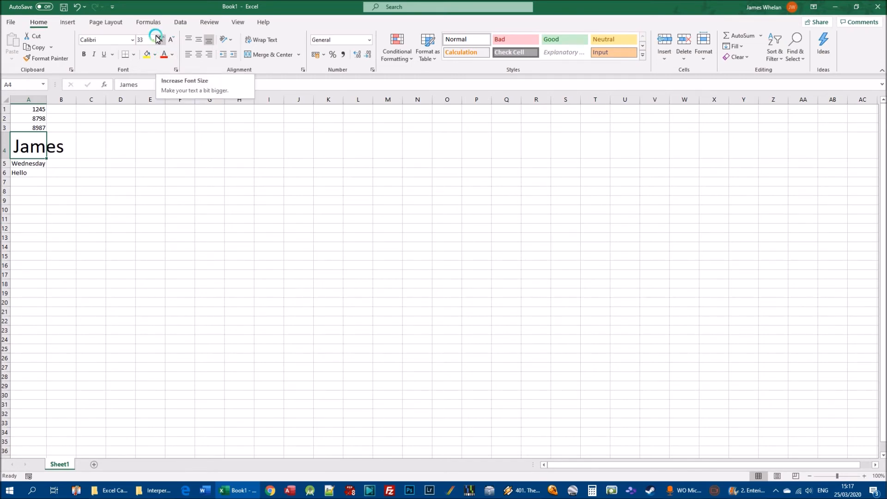
Reduce the font size of cell A4 to 8, and return it to 11
{"action": "left_click", "coordinate": [152, 40]}
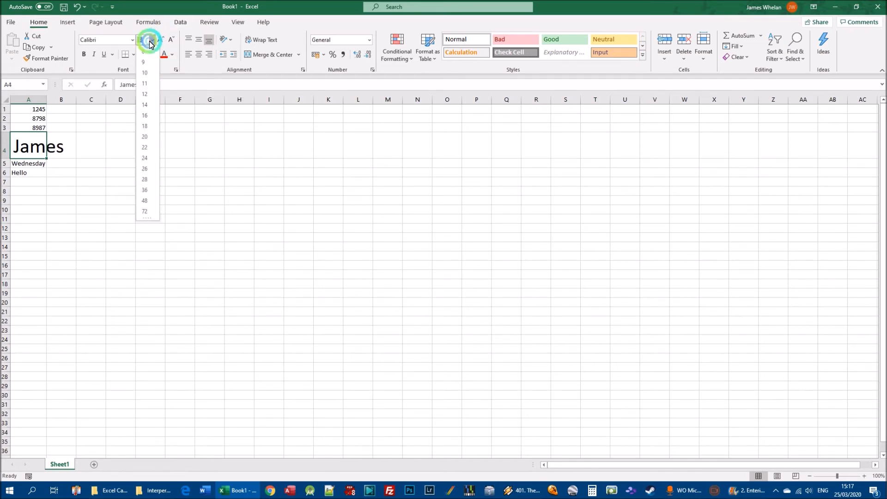
{"action": "left_click", "coordinate": [149, 84]}
{"action": "left_click", "coordinate": [153, 39]}
{"action": "left_click", "coordinate": [146, 53]}
{"action": "left_click", "coordinate": [152, 40]}
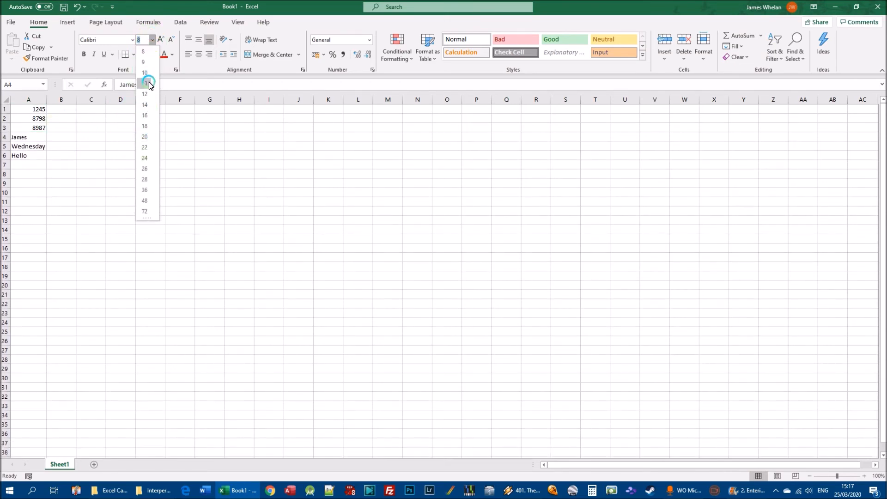
{"action": "left_click", "coordinate": [145, 83]}
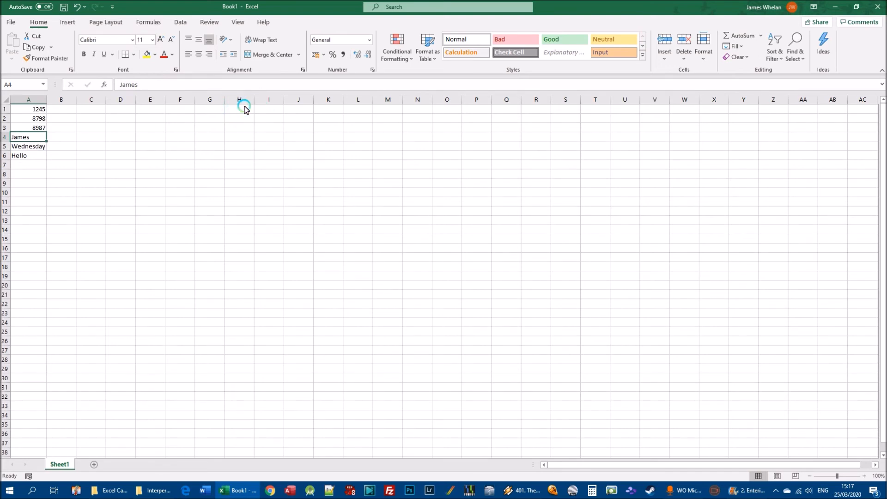
Increase the font size of cell A4 in two increments, to 12 and up to 14
{"action": "left_click", "coordinate": [114, 100]}
{"action": "left_click", "coordinate": [170, 43]}
{"action": "left_click", "coordinate": [172, 42]}
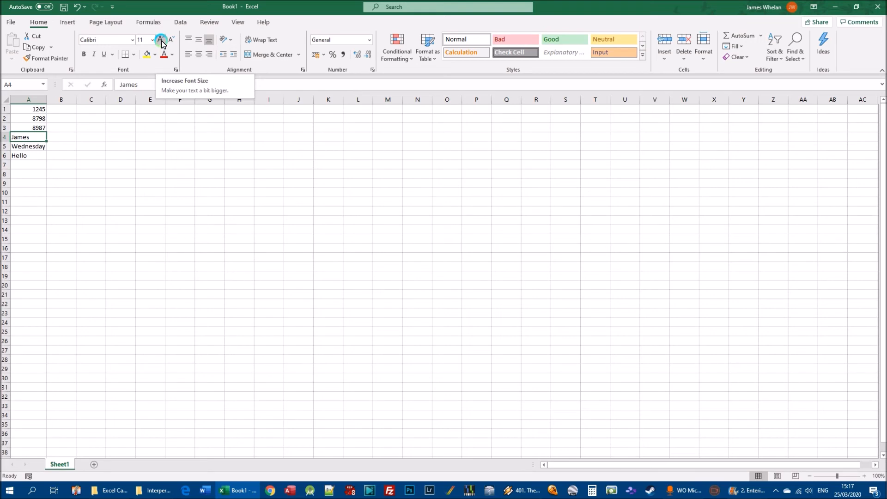
{"action": "left_click", "coordinate": [161, 40]}
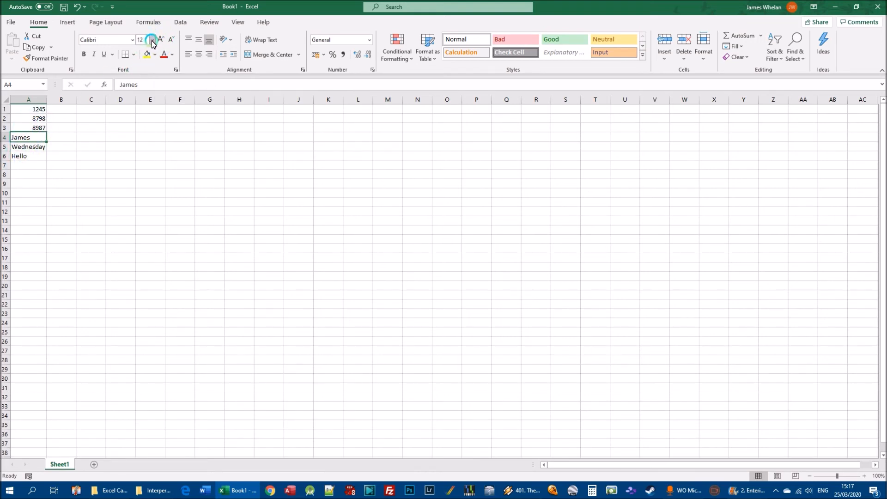
{"action": "left_click", "coordinate": [152, 41]}
{"action": "left_click", "coordinate": [144, 79]}
{"action": "left_click", "coordinate": [159, 41]}
{"action": "left_click", "coordinate": [153, 40]}
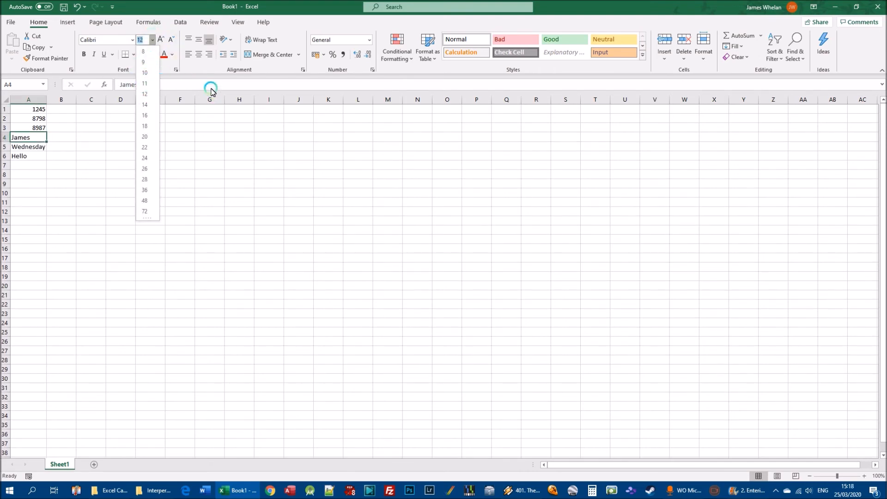
{"action": "left_click", "coordinate": [22, 134]}
{"action": "left_click", "coordinate": [160, 41]}
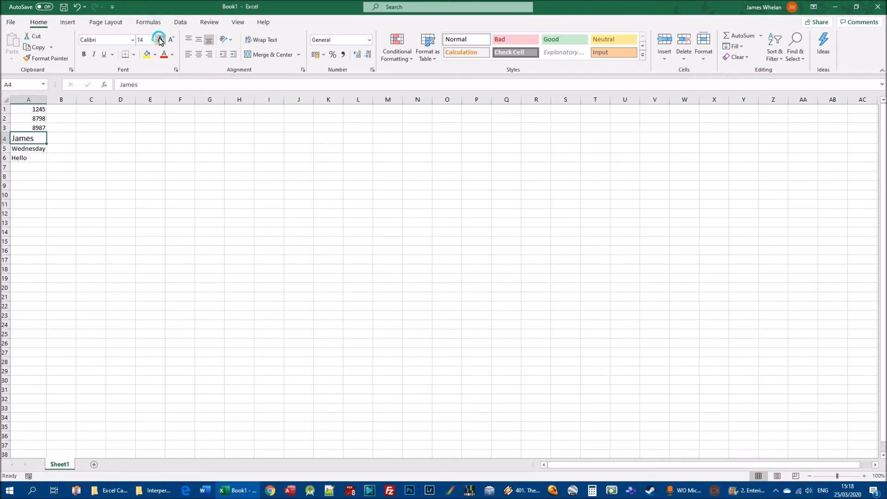
Decrease the font size of cell A4 by two increments, down to 11
{"action": "left_click", "coordinate": [153, 40]}
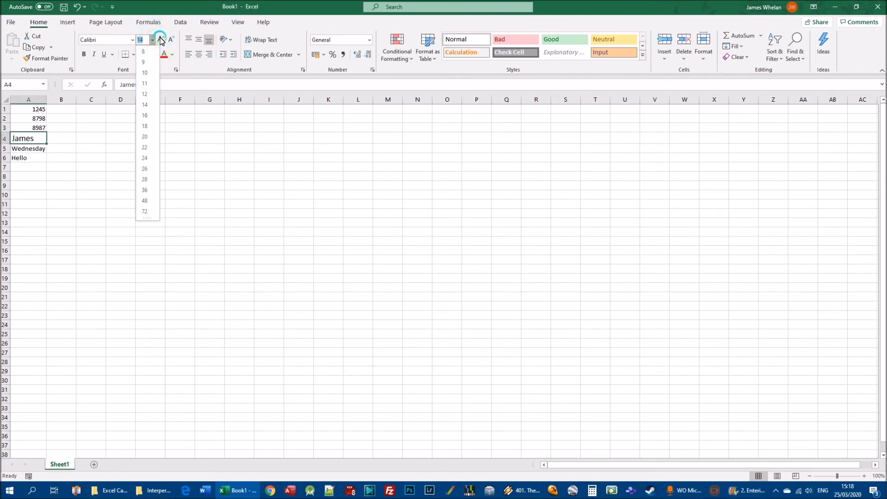
{"action": "left_click", "coordinate": [170, 40]}
{"action": "left_click", "coordinate": [170, 40]}
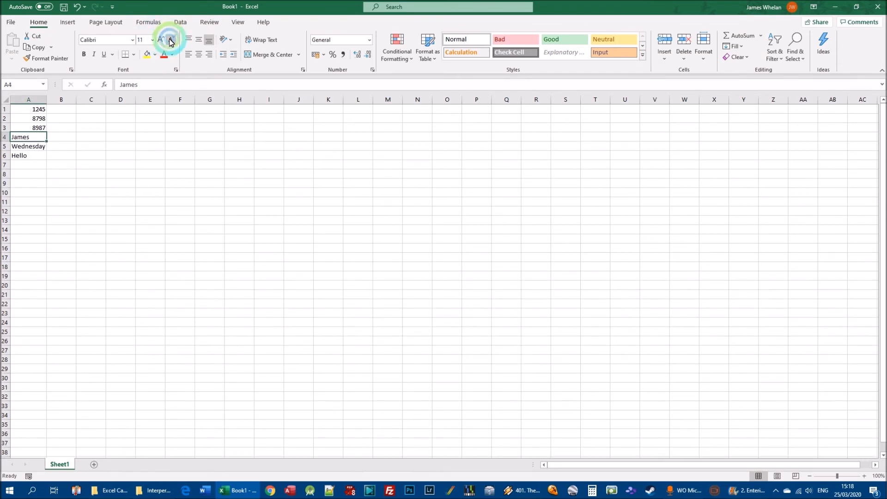
{"action": "left_click", "coordinate": [153, 40]}
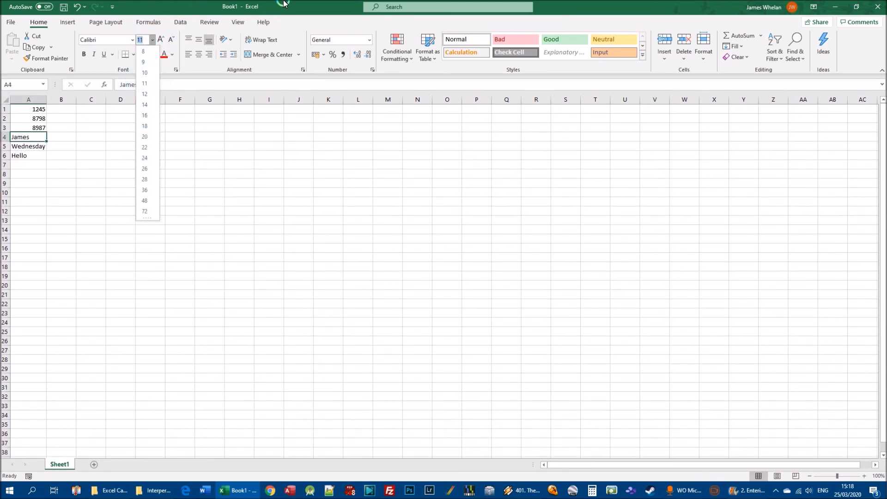
{"action": "left_click", "coordinate": [152, 2]}
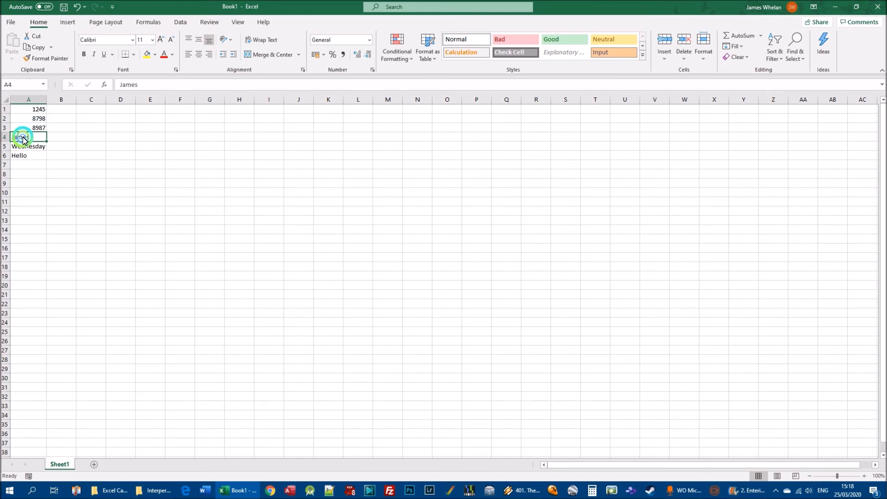
Set the font size of cell A4 to 12, and increase it one increment to 14
{"action": "left_click", "coordinate": [152, 40]}
{"action": "left_click", "coordinate": [142, 90]}
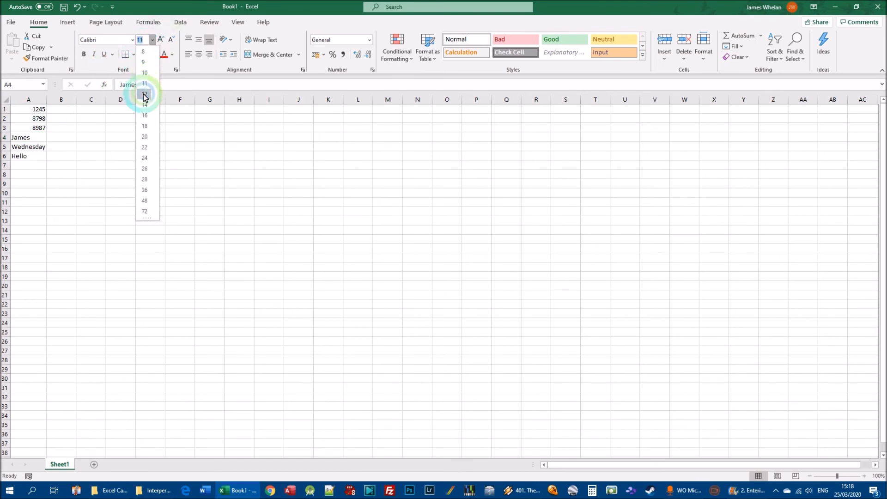
{"action": "left_click", "coordinate": [152, 40]}
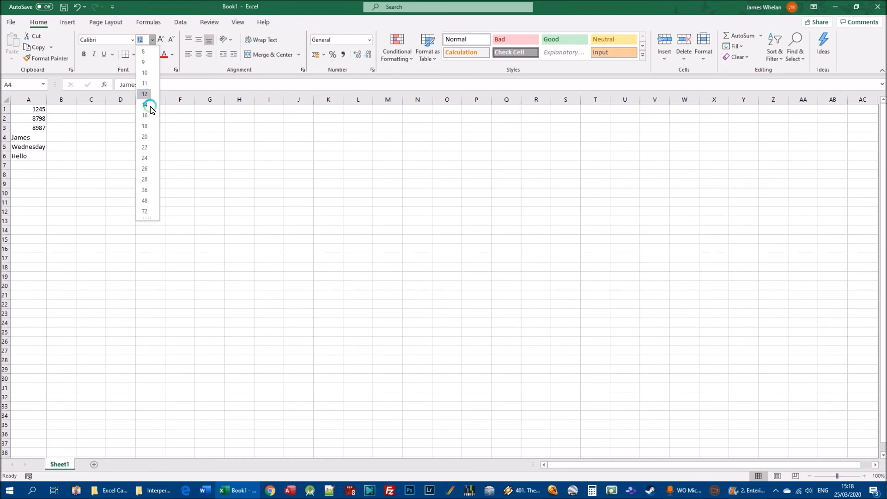
{"action": "left_click", "coordinate": [195, 2]}
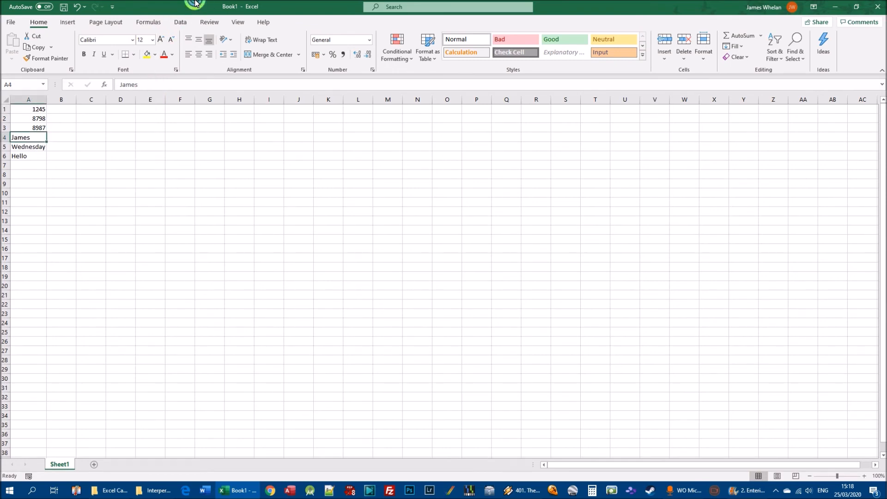
{"action": "left_click", "coordinate": [162, 40]}
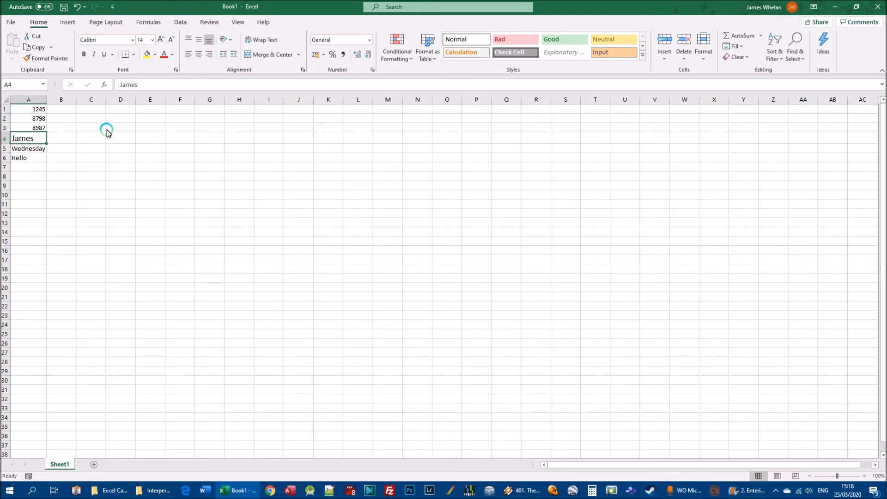
Apply the red font colour to the text in cell A6
{"action": "left_click", "coordinate": [24, 159]}
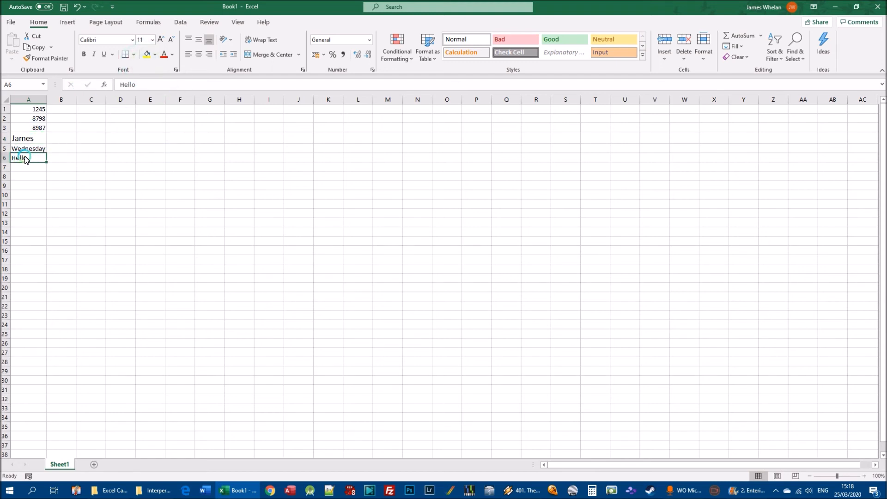
{"action": "left_click", "coordinate": [166, 60]}
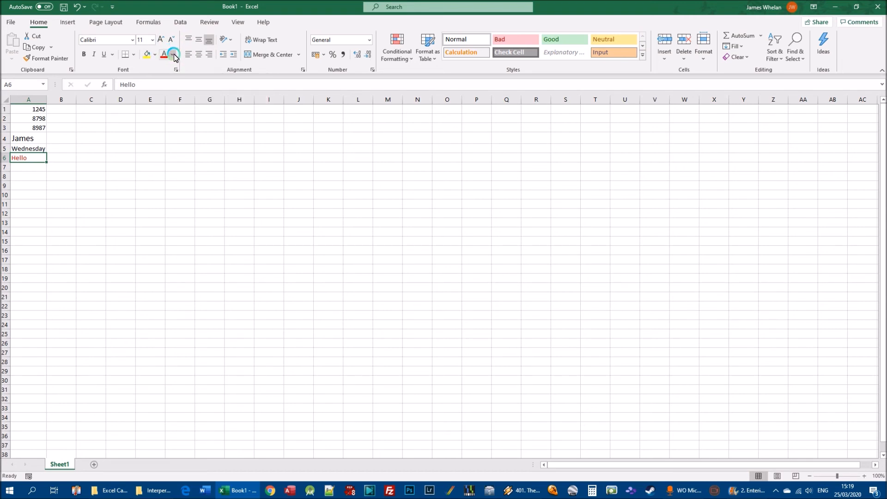
{"action": "left_click", "coordinate": [174, 55]}
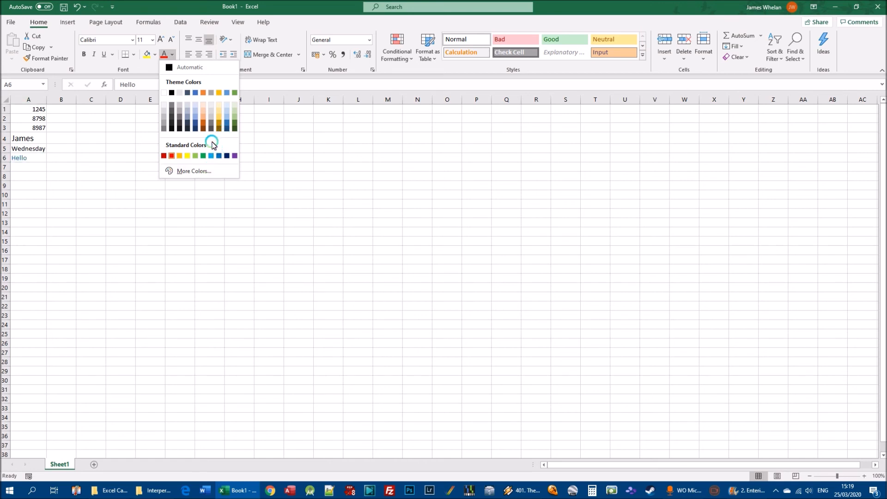
{"action": "left_click", "coordinate": [184, 172]}
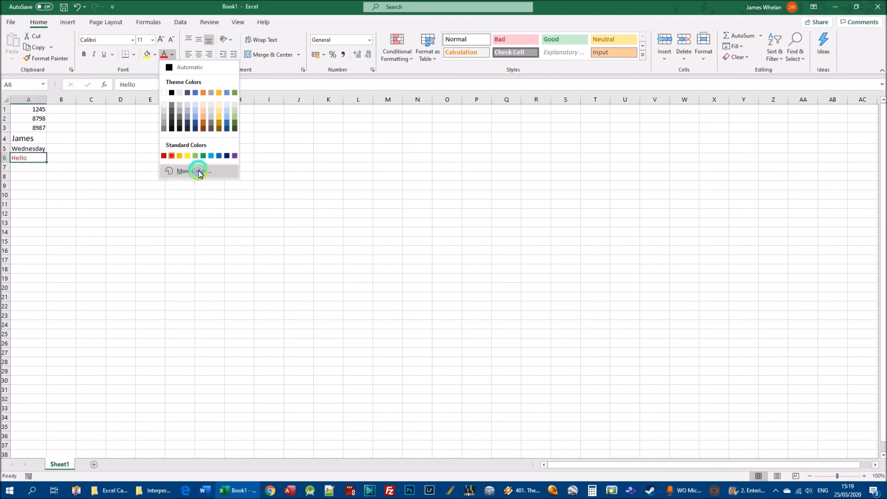
{"action": "left_click_drag", "start_coordinate": [203, 160], "coordinate": [142, 141]}
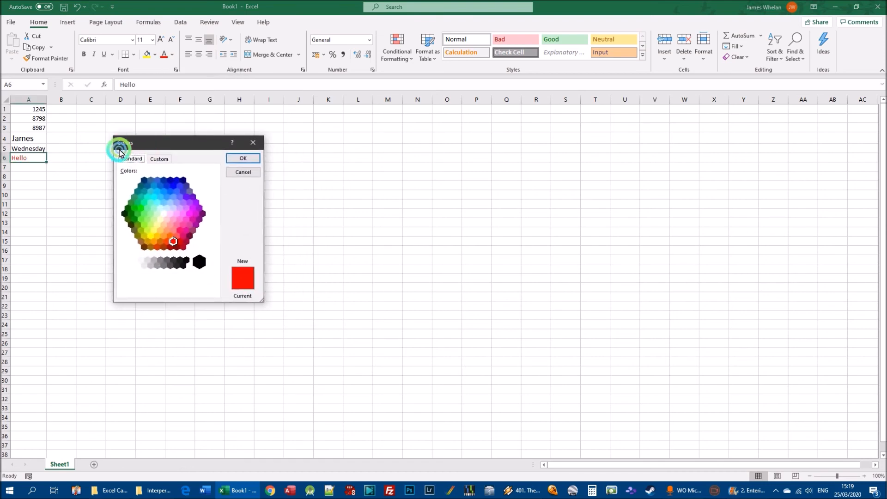
{"action": "left_click", "coordinate": [159, 159]}
{"action": "left_click", "coordinate": [148, 192]}
{"action": "left_click", "coordinate": [171, 192]}
{"action": "left_click", "coordinate": [145, 197]}
{"action": "left_click", "coordinate": [157, 194]}
{"action": "left_click", "coordinate": [150, 215]}
{"action": "left_click", "coordinate": [221, 208]}
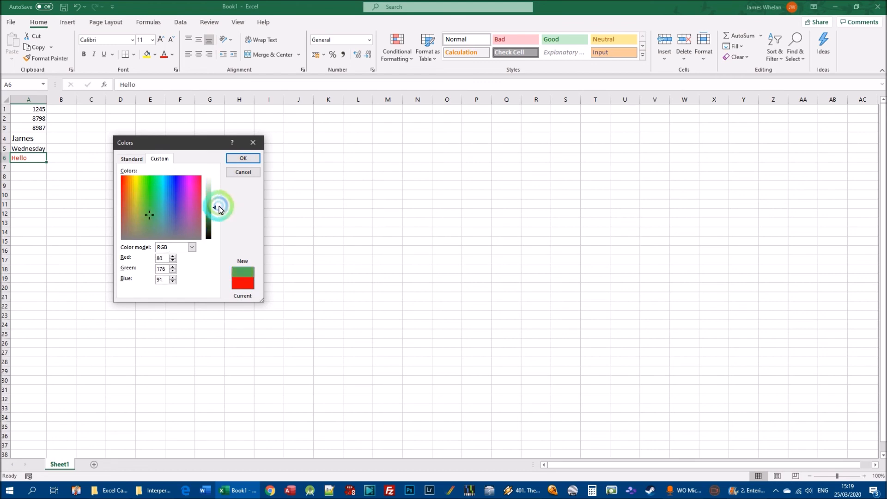
{"action": "left_click", "coordinate": [165, 209]}
{"action": "left_click", "coordinate": [130, 189]}
{"action": "left_click", "coordinate": [182, 208]}
{"action": "left_click", "coordinate": [158, 188]}
{"action": "left_click", "coordinate": [143, 206]}
{"action": "left_click", "coordinate": [214, 208]}
{"action": "mouse_move", "coordinate": [214, 209]}
{"action": "left_mouse_down"}
{"action": "mouse_move", "coordinate": [214, 198]}
{"action": "mouse_move", "coordinate": [214, 219]}
{"action": "mouse_move", "coordinate": [216, 191]}
{"action": "mouse_move", "coordinate": [212, 224]}
{"action": "mouse_move", "coordinate": [217, 197]}
{"action": "left_mouse_up"}
{"action": "left_click", "coordinate": [150, 206]}
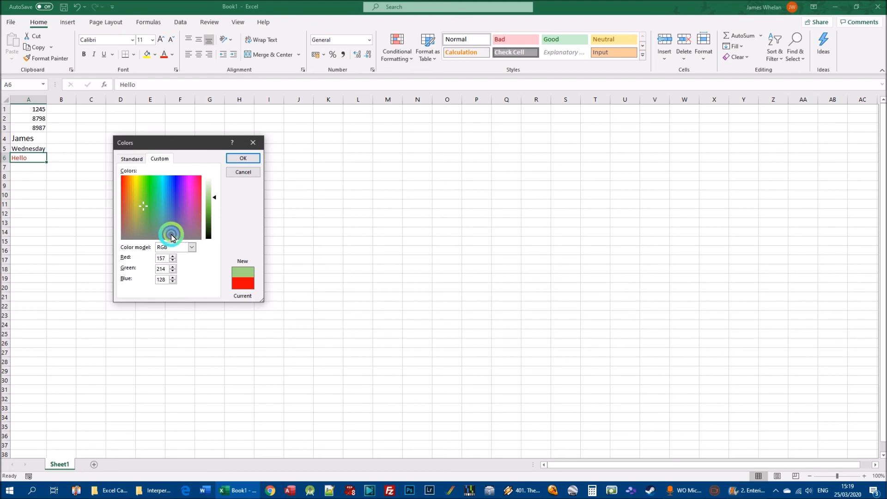
{"action": "left_click", "coordinate": [197, 247]}
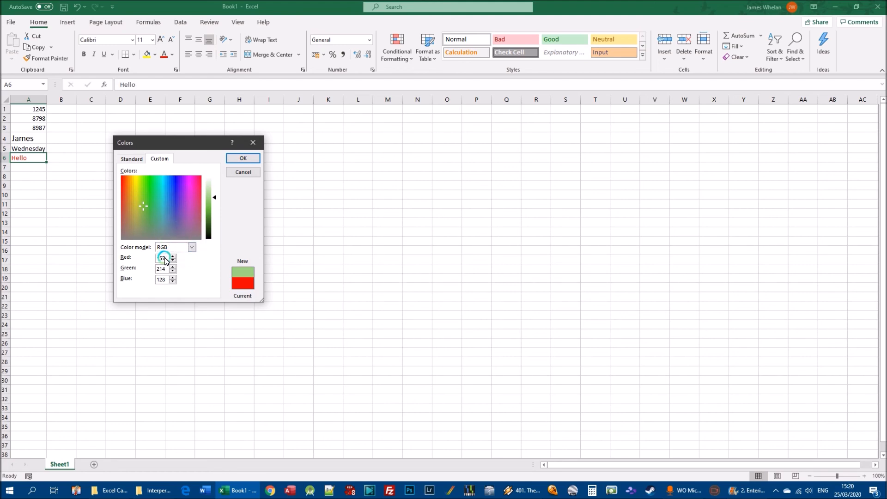
{"action": "left_click", "coordinate": [130, 187]}
{"action": "left_click", "coordinate": [176, 211]}
{"action": "left_click", "coordinate": [138, 199]}
{"action": "left_click", "coordinate": [243, 172]}
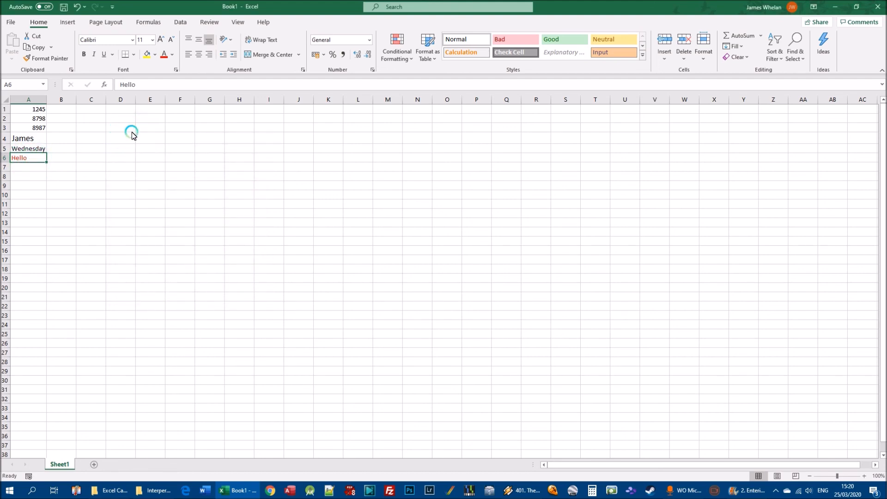
Give cell A6 a custom muted blue-purple font colour, lightening the shade picked from the custom colour spectrum
{"action": "left_click", "coordinate": [173, 56]}
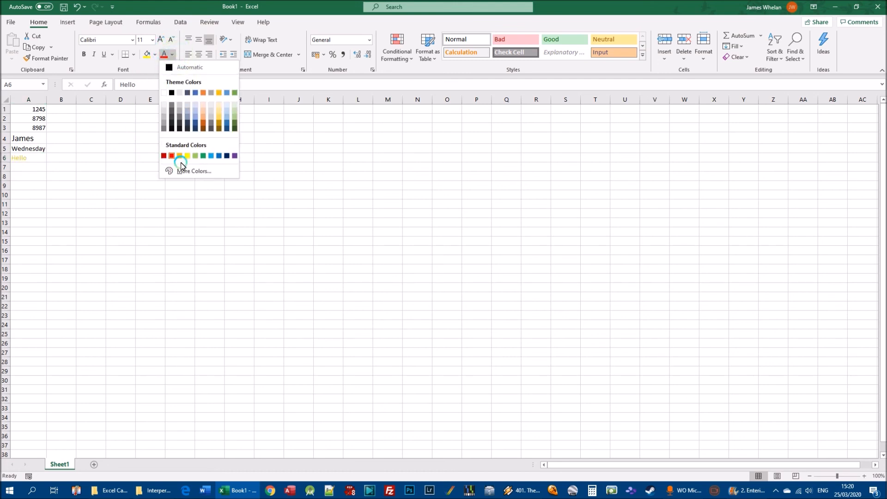
{"action": "left_click", "coordinate": [190, 170]}
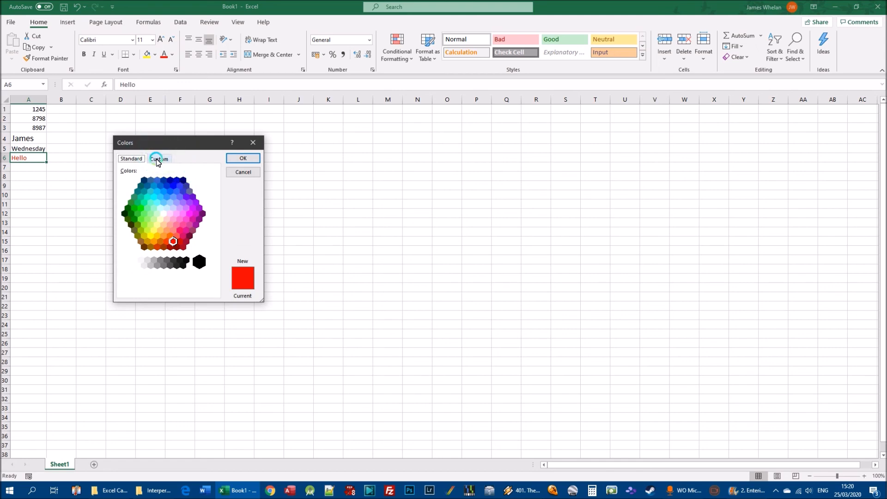
{"action": "left_click", "coordinate": [157, 160]}
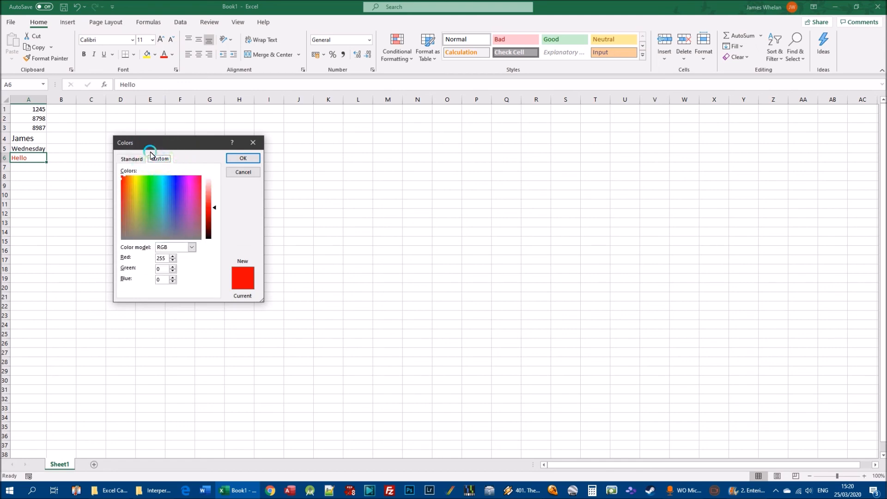
{"action": "left_click", "coordinate": [150, 201]}
{"action": "left_click", "coordinate": [171, 200]}
{"action": "left_click", "coordinate": [212, 208]}
{"action": "left_click_drag", "start_coordinate": [212, 207], "coordinate": [214, 197]}
{"action": "left_click", "coordinate": [243, 159]}
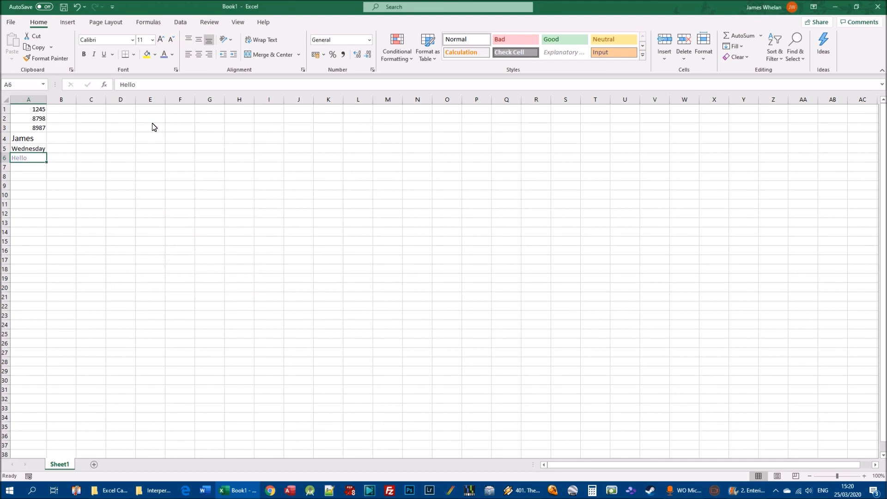
Apply the most recently used custom blue-purple font colour to the number in cell A3
{"action": "left_click", "coordinate": [172, 56]}
{"action": "left_click", "coordinate": [26, 134]}
{"action": "left_click", "coordinate": [35, 126]}
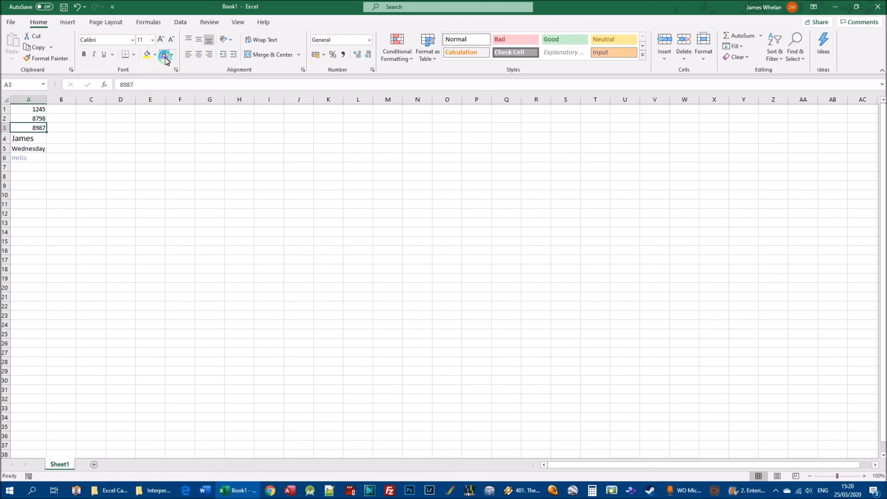
{"action": "left_click", "coordinate": [165, 57]}
{"action": "left_click", "coordinate": [40, 128]}
{"action": "left_click", "coordinate": [164, 59]}
{"action": "left_click", "coordinate": [50, 118]}
{"action": "left_click", "coordinate": [35, 117]}
{"action": "left_click", "coordinate": [35, 110]}
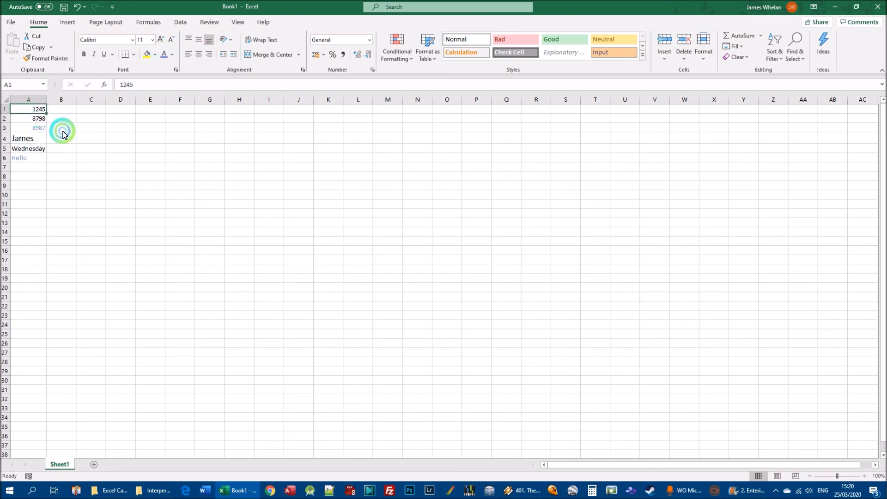
Change the font colour of the number in cell A3 to standard Yellow, and keep that cell selected
{"action": "left_click", "coordinate": [47, 126]}
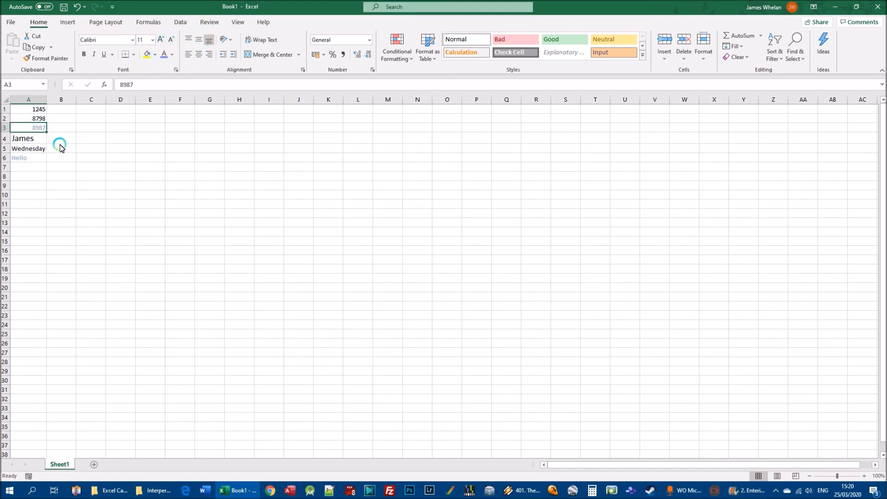
{"action": "left_click", "coordinate": [172, 54]}
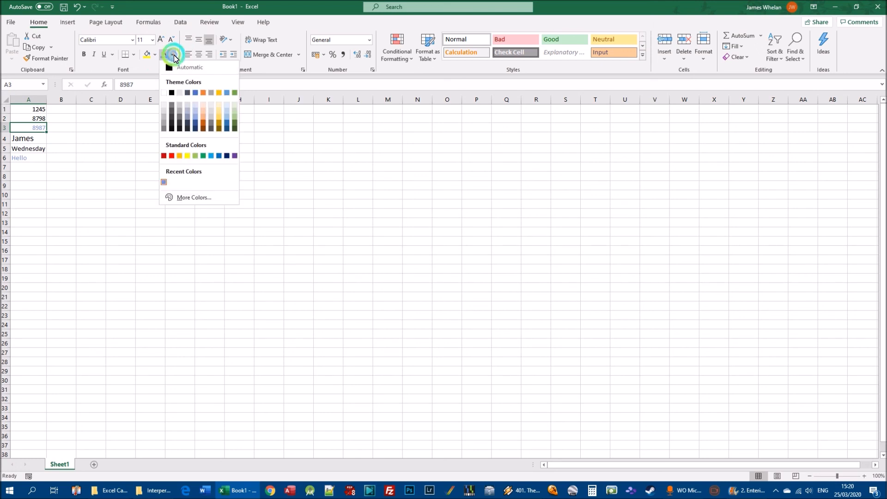
{"action": "left_click", "coordinate": [187, 156]}
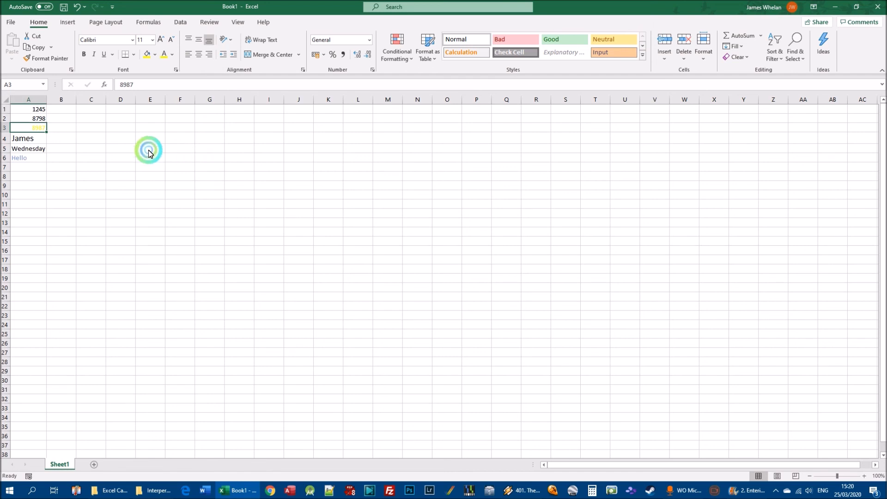
{"action": "left_click", "coordinate": [65, 140]}
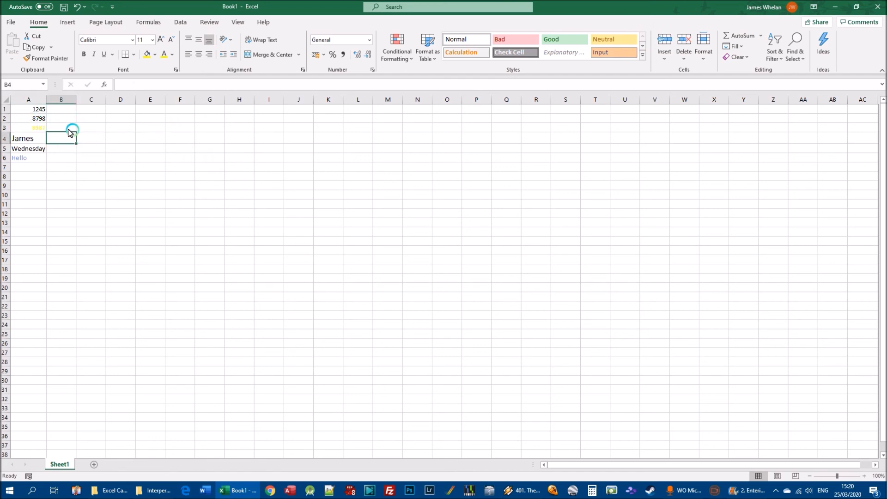
{"action": "left_click", "coordinate": [26, 129]}
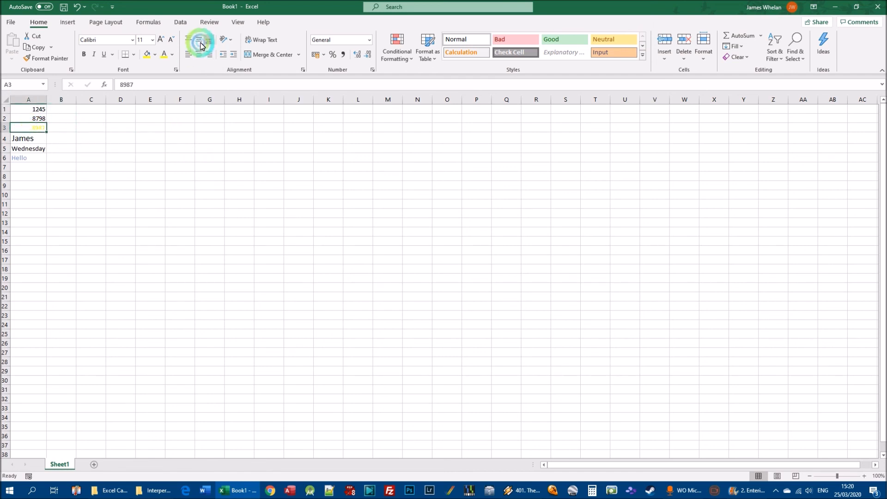